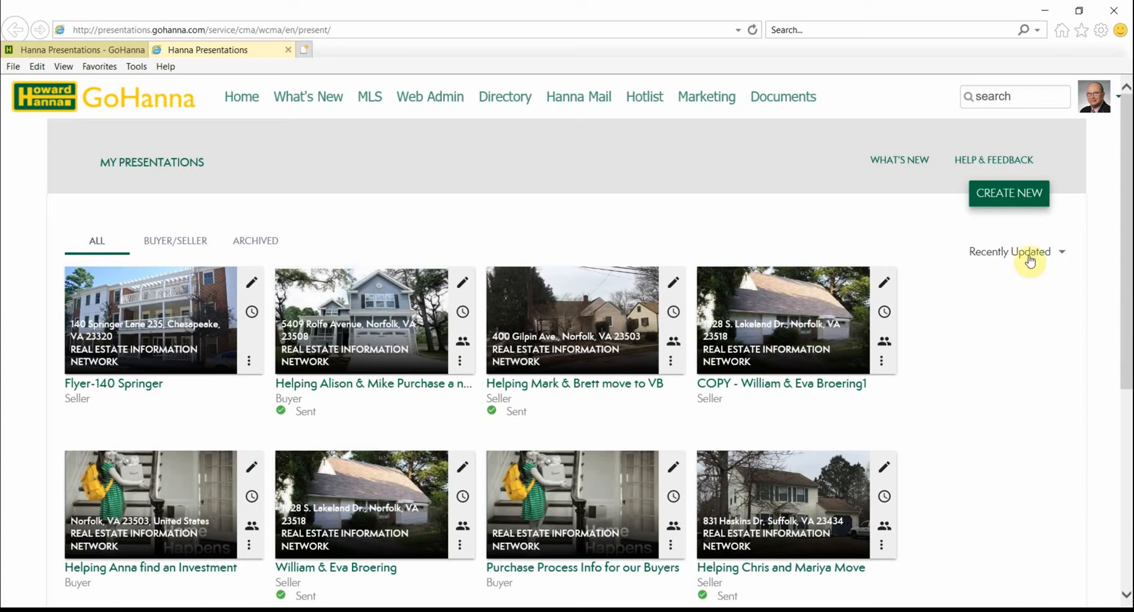
Step: Create a Seller presentation with No Template, titled 'Flyer-118 Whimbrel'
left_click(1006, 196)
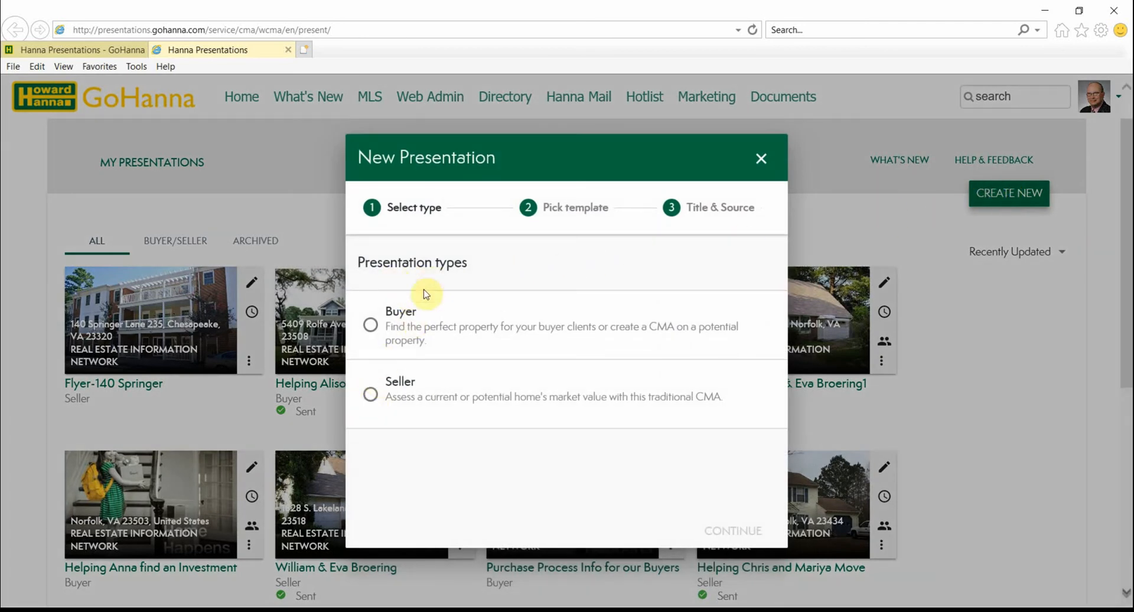
left_click(371, 396)
left_click(742, 532)
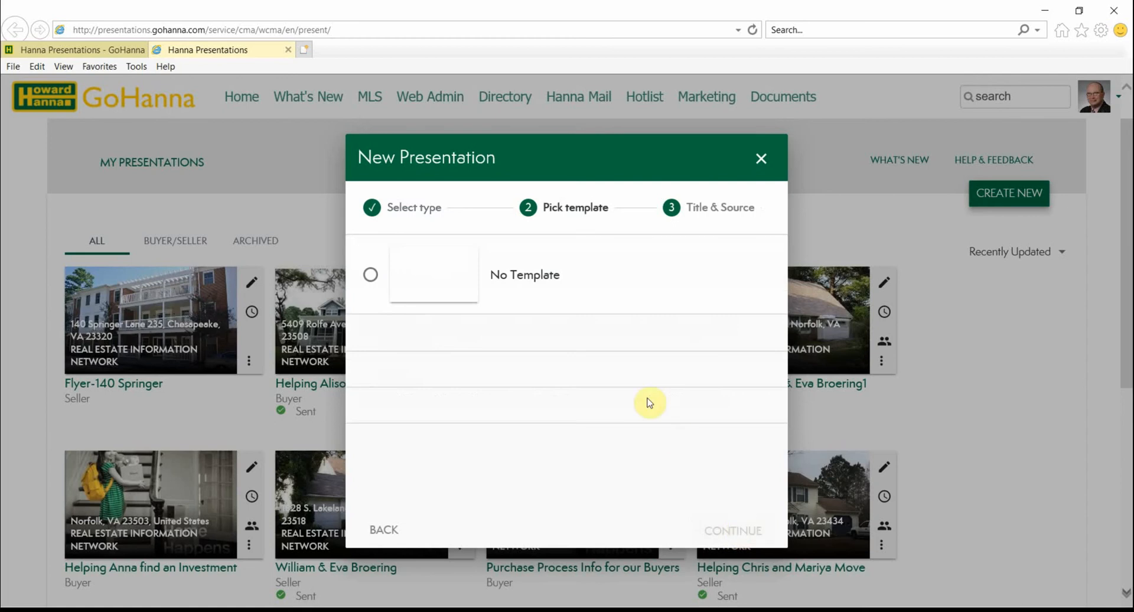
left_click(370, 276)
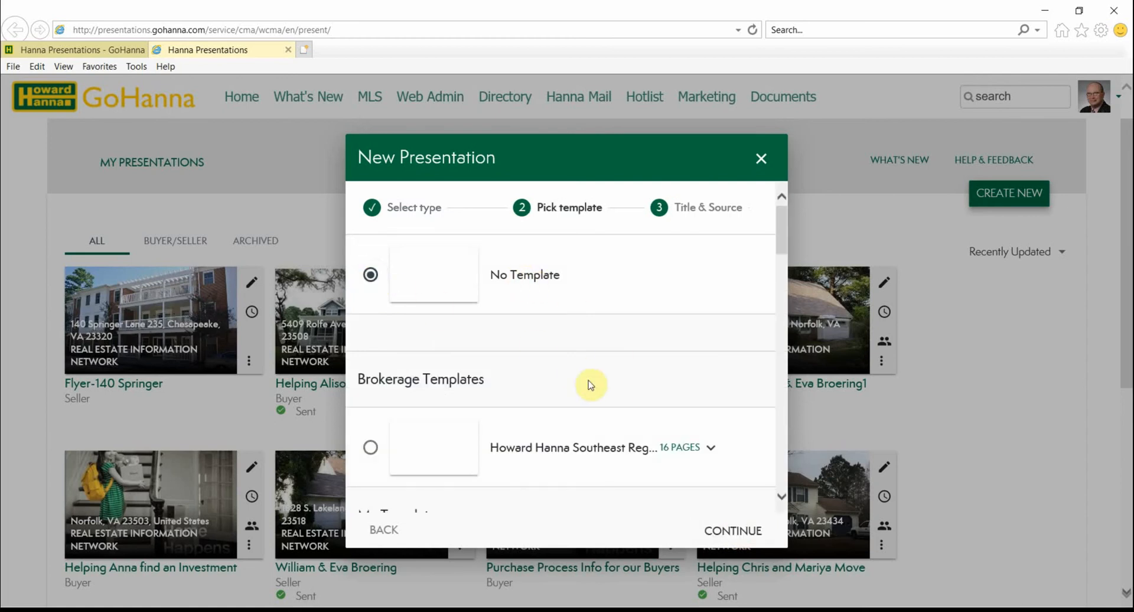
left_click(733, 532)
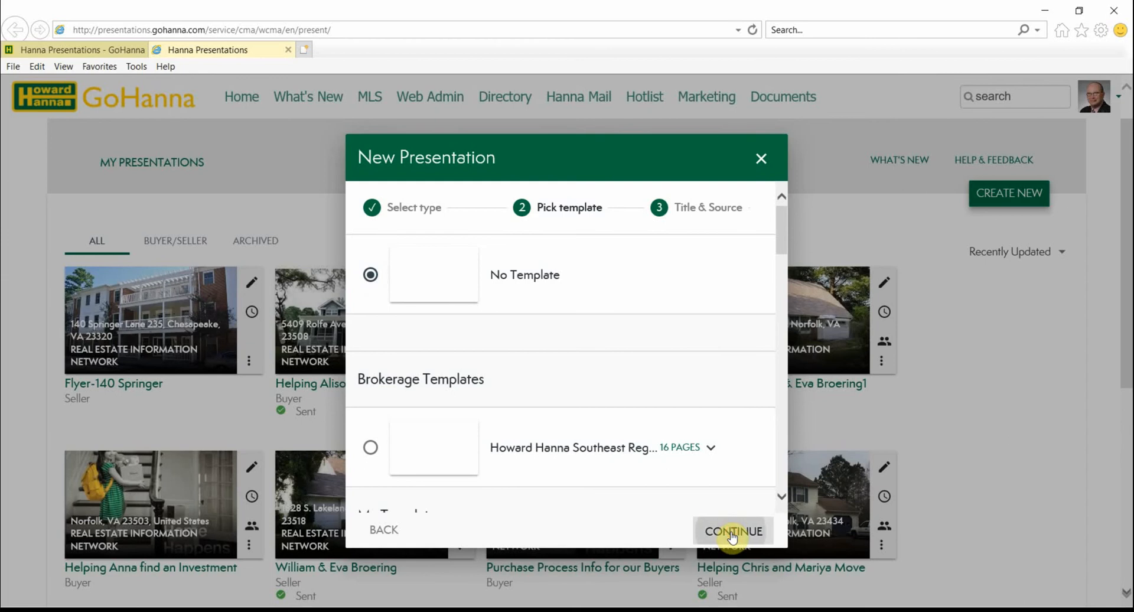
left_click(601, 327)
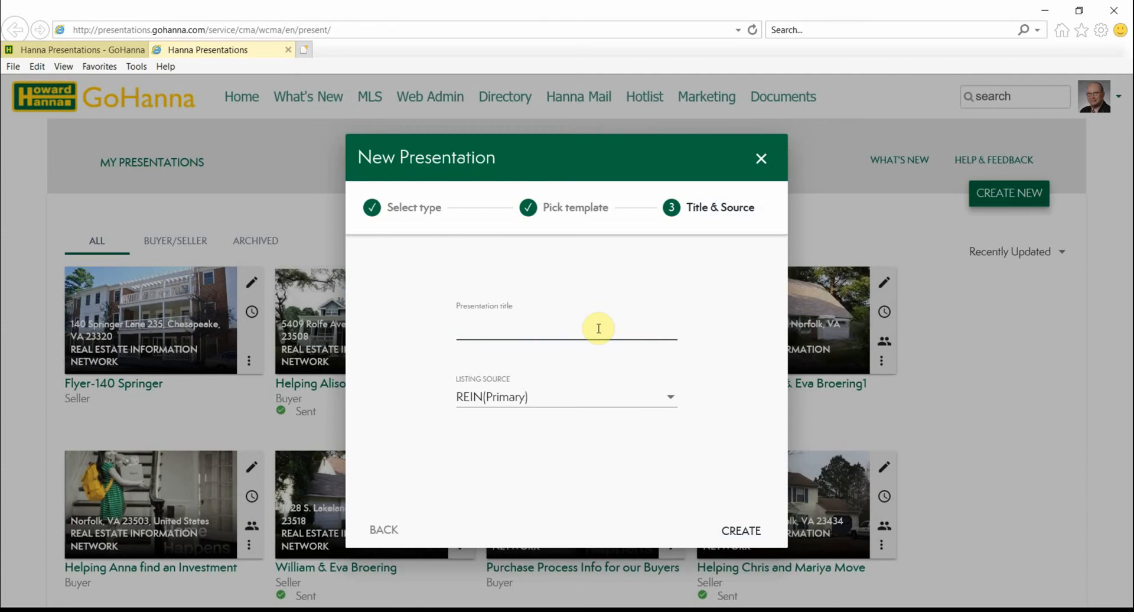
type("Flyer-118 Whimbrel")
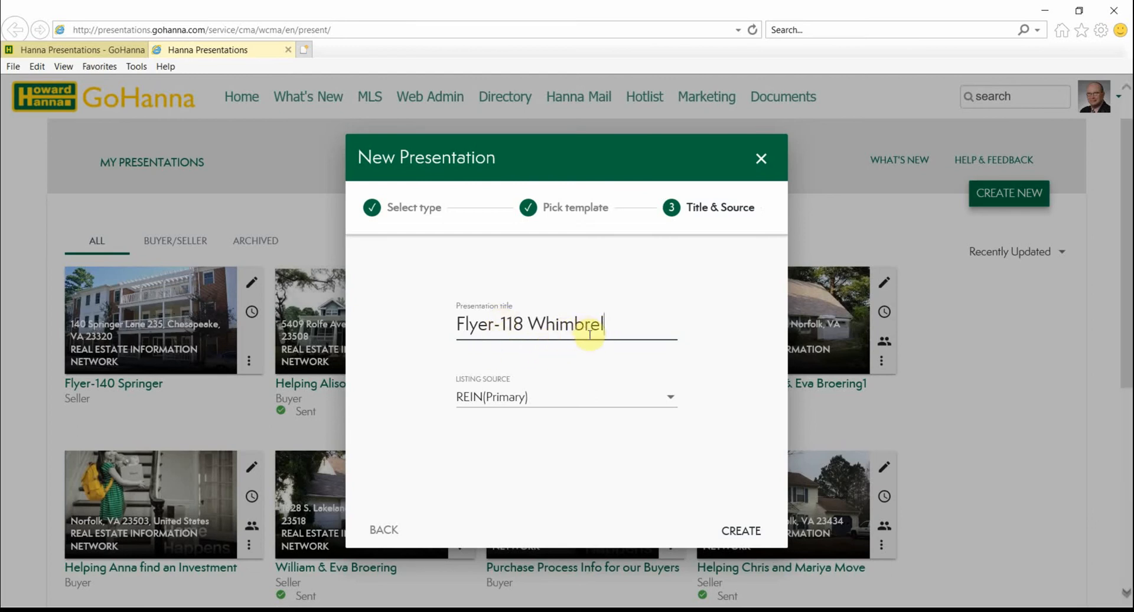
left_click(742, 531)
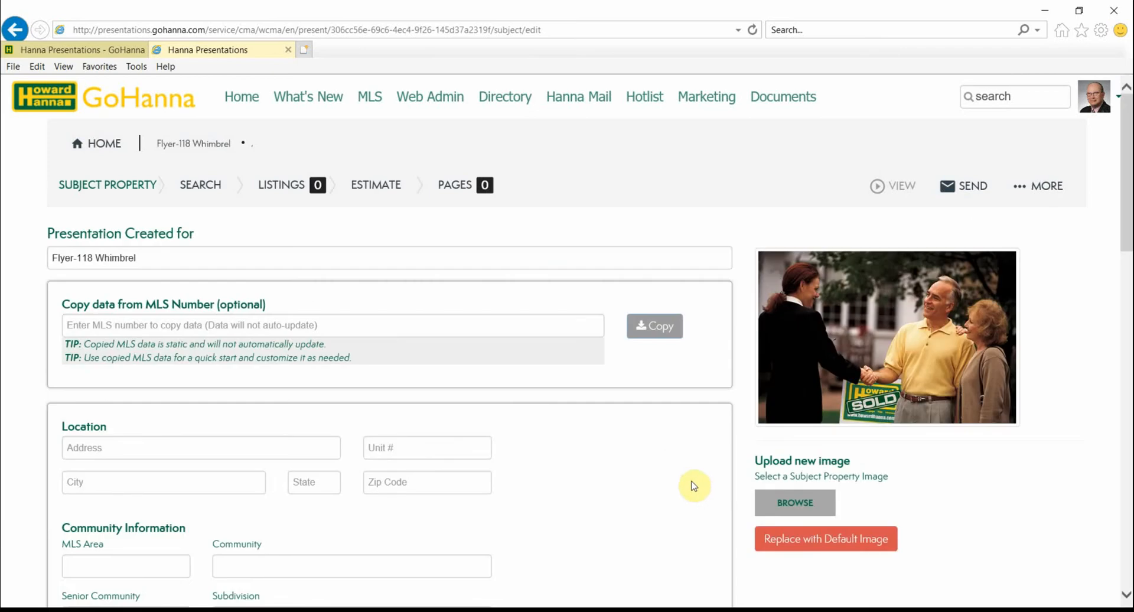
left_click(206, 323)
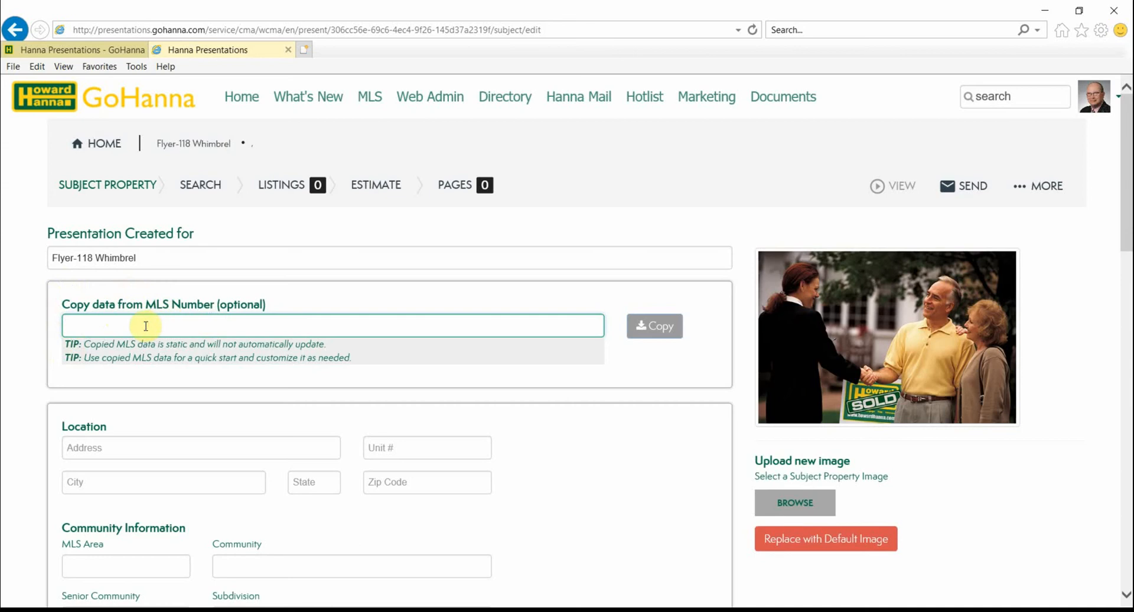
type("10163532")
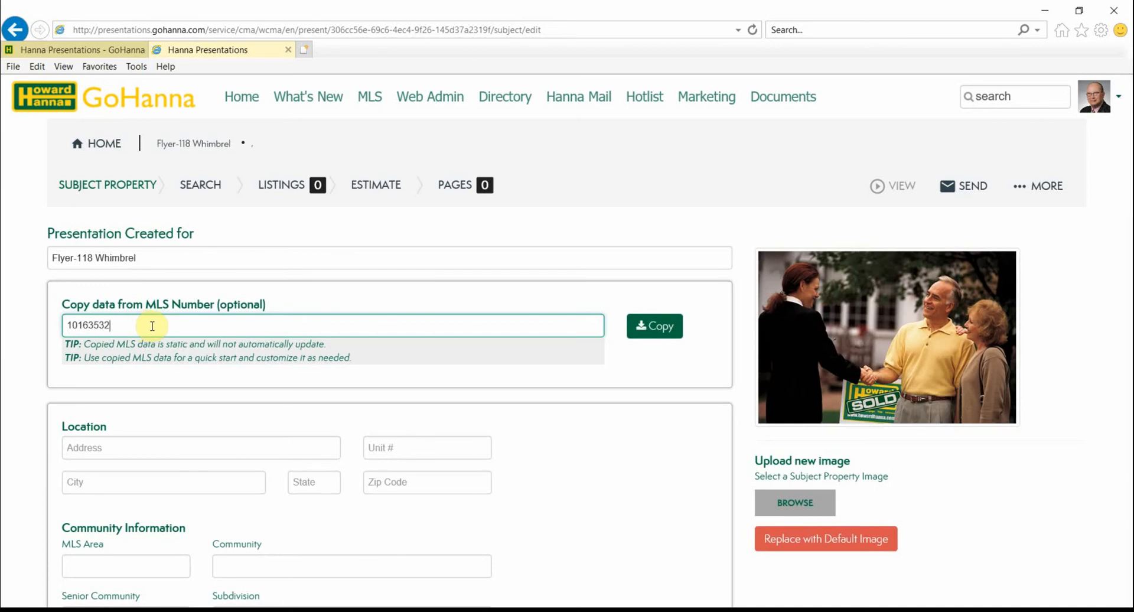
left_click(653, 328)
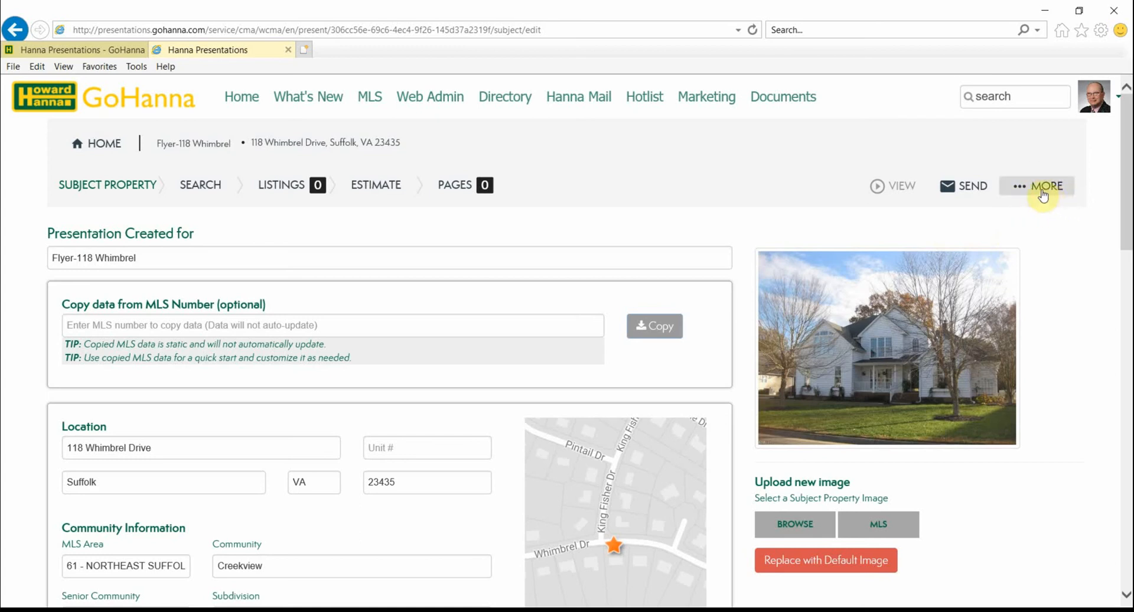
left_click(1041, 194)
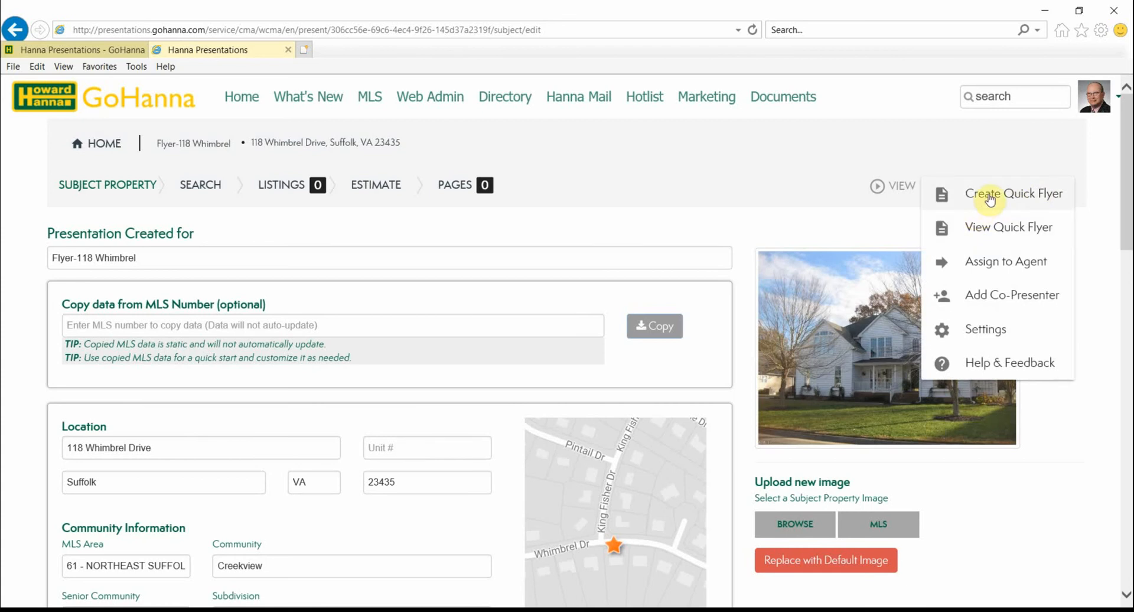
Step: Start a Quick Flyer, review the layouts and select Portrait Layout #1
left_click(990, 199)
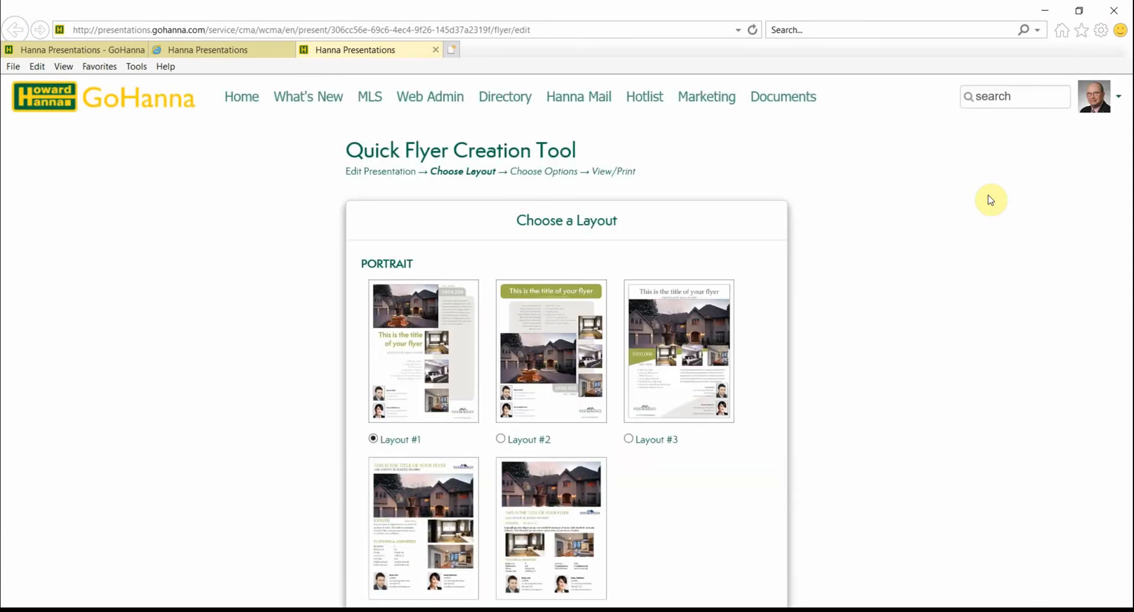
scroll(920, 294, "down", 3)
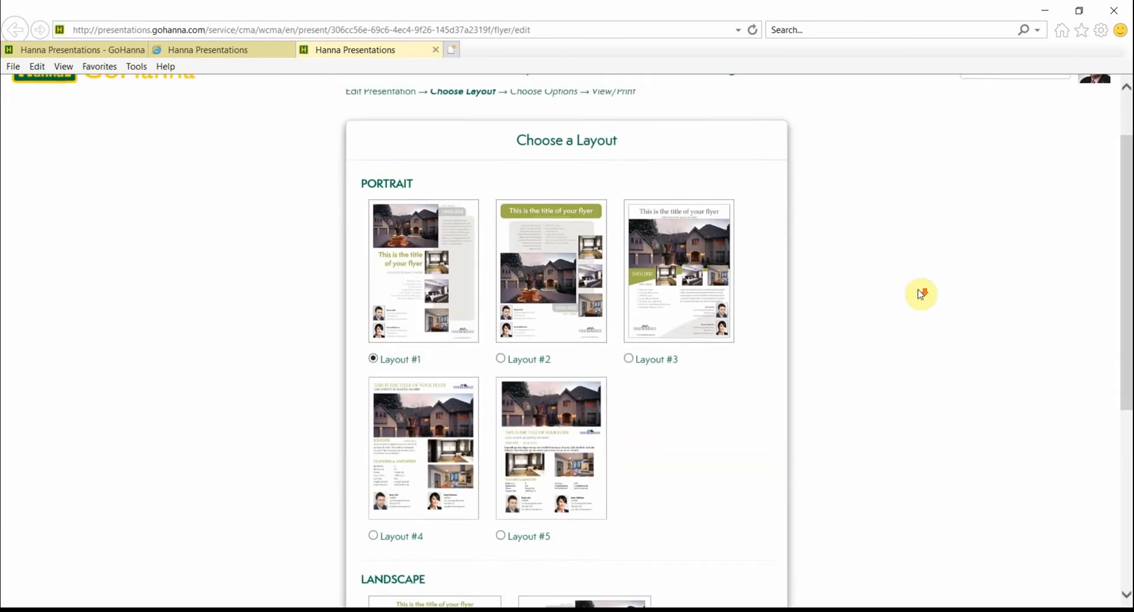
scroll(920, 294, "down", 4)
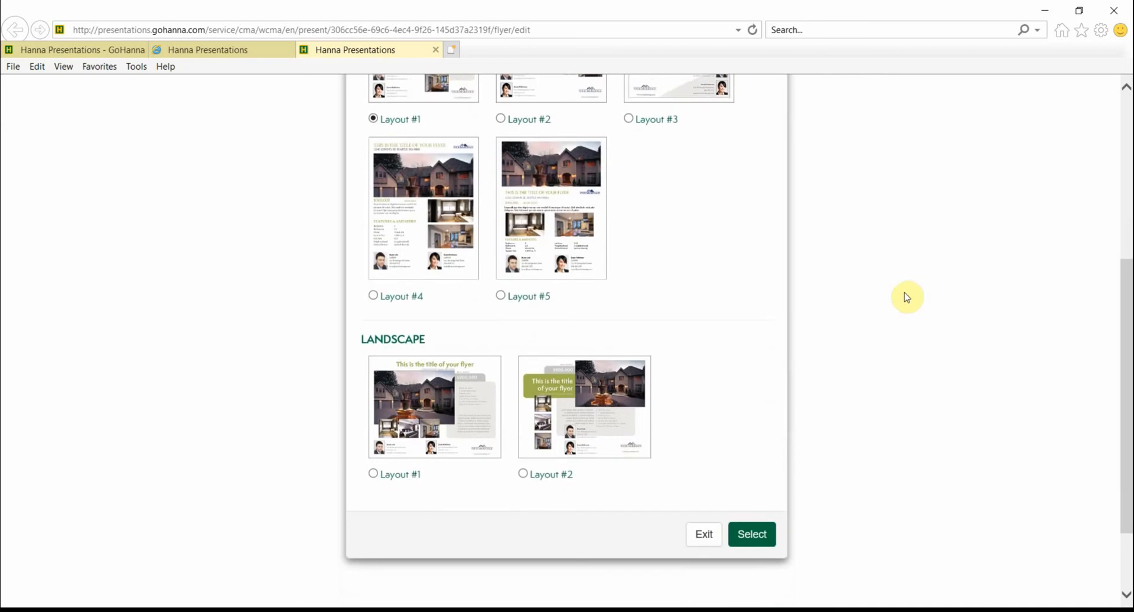
scroll(908, 297, "up", 2)
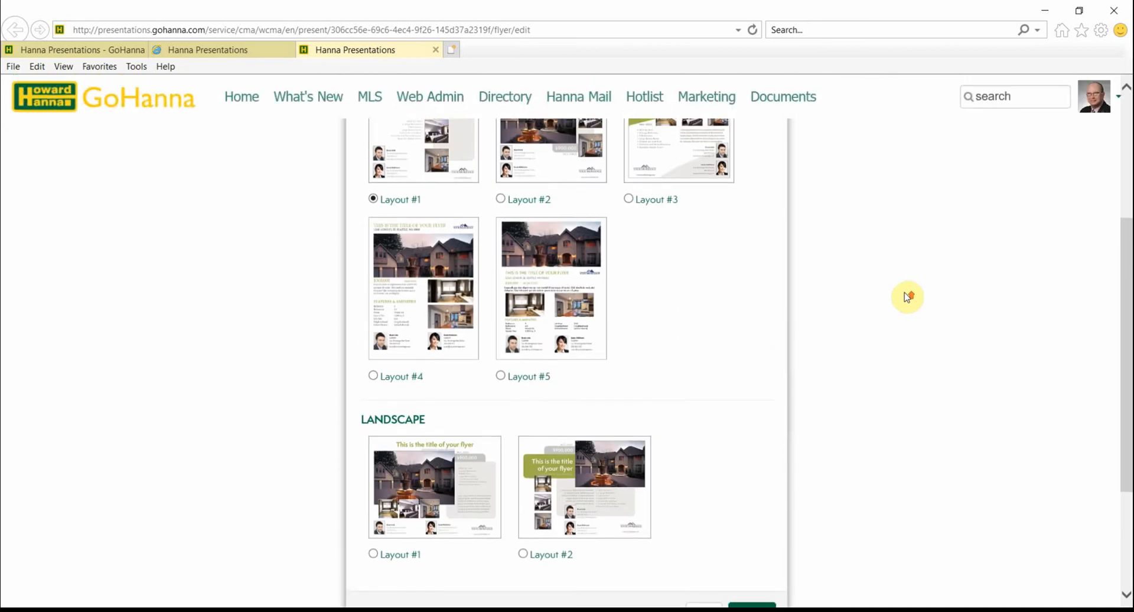
scroll(908, 297, "up", 2)
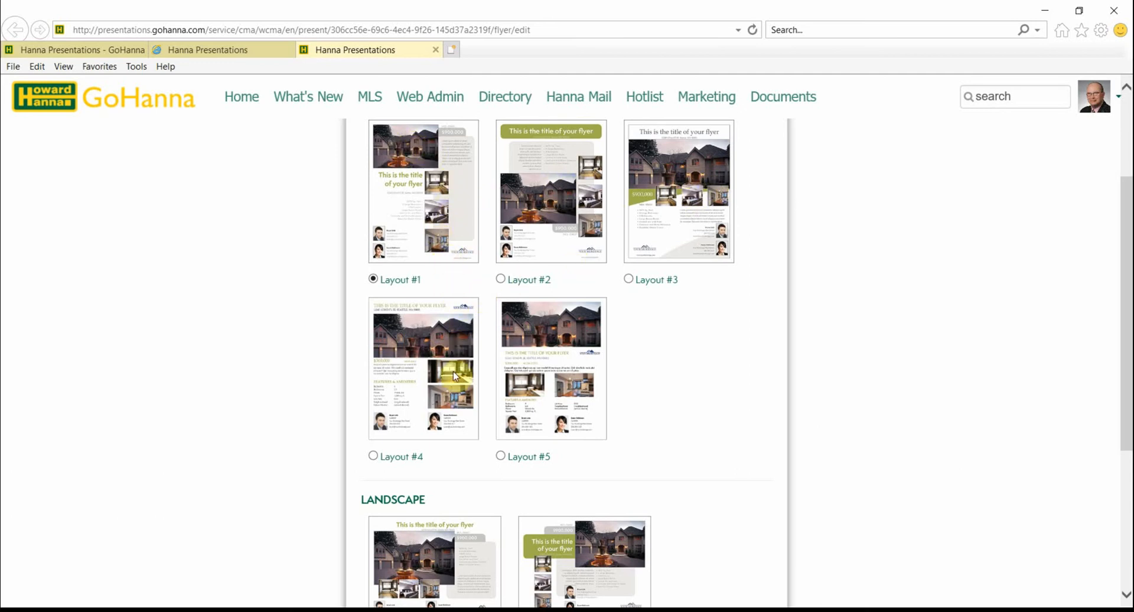
scroll(620, 354, "down", 3)
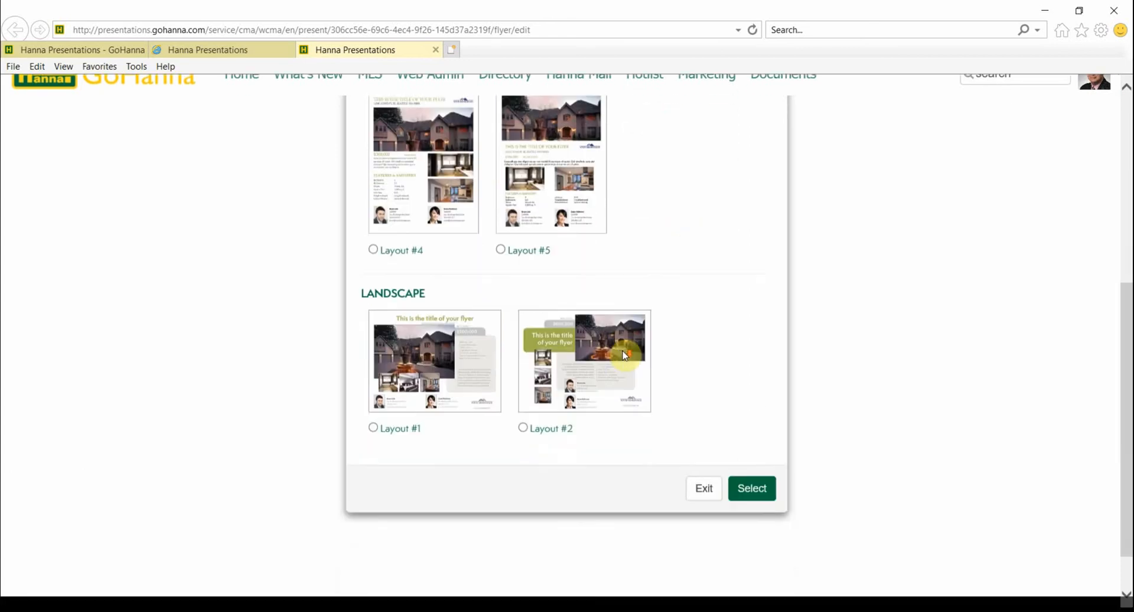
scroll(609, 356, "down", 1)
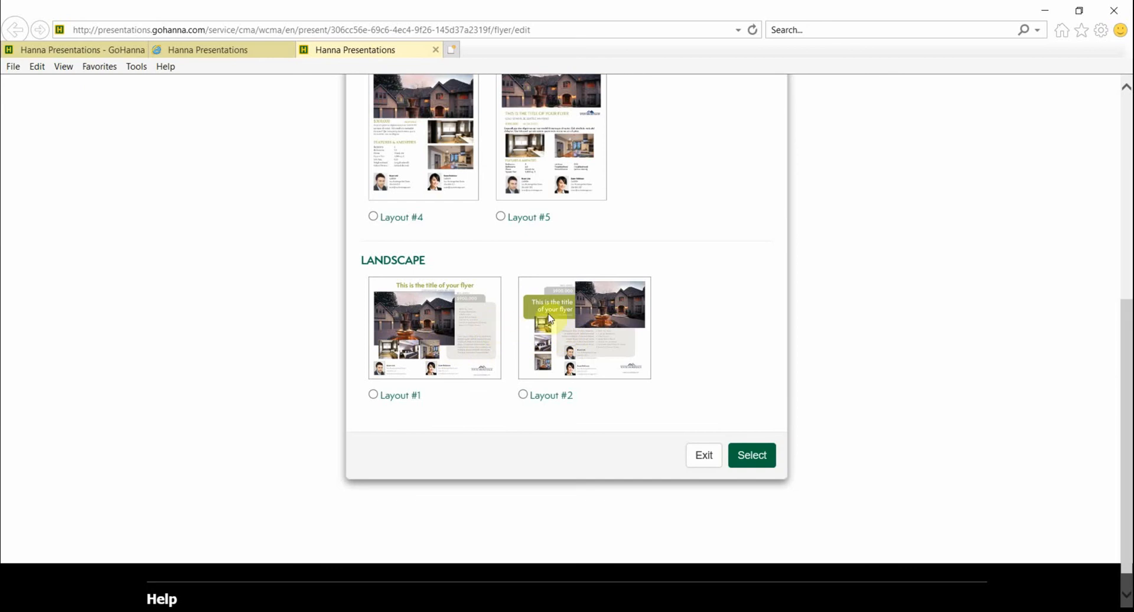
scroll(604, 282, "up", 3)
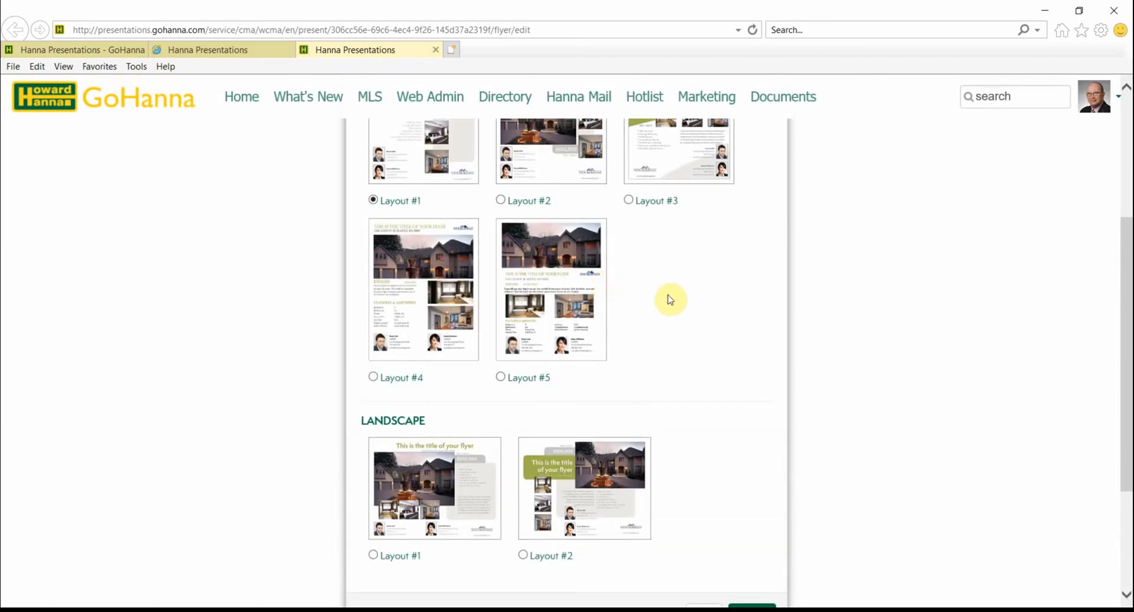
scroll(671, 299, "up", 1)
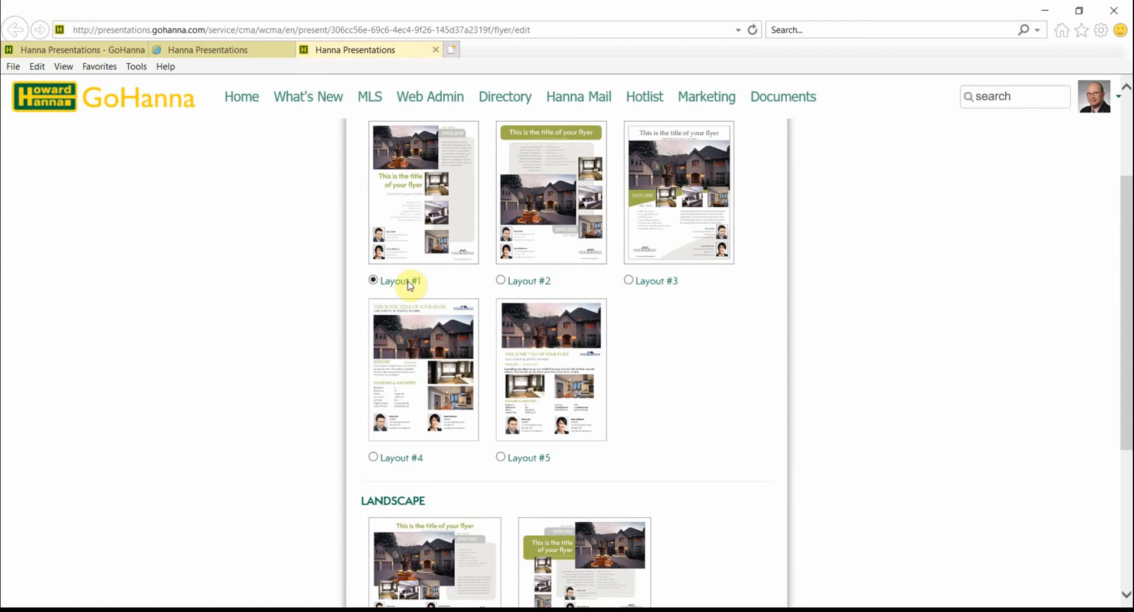
scroll(651, 352, "down", 4)
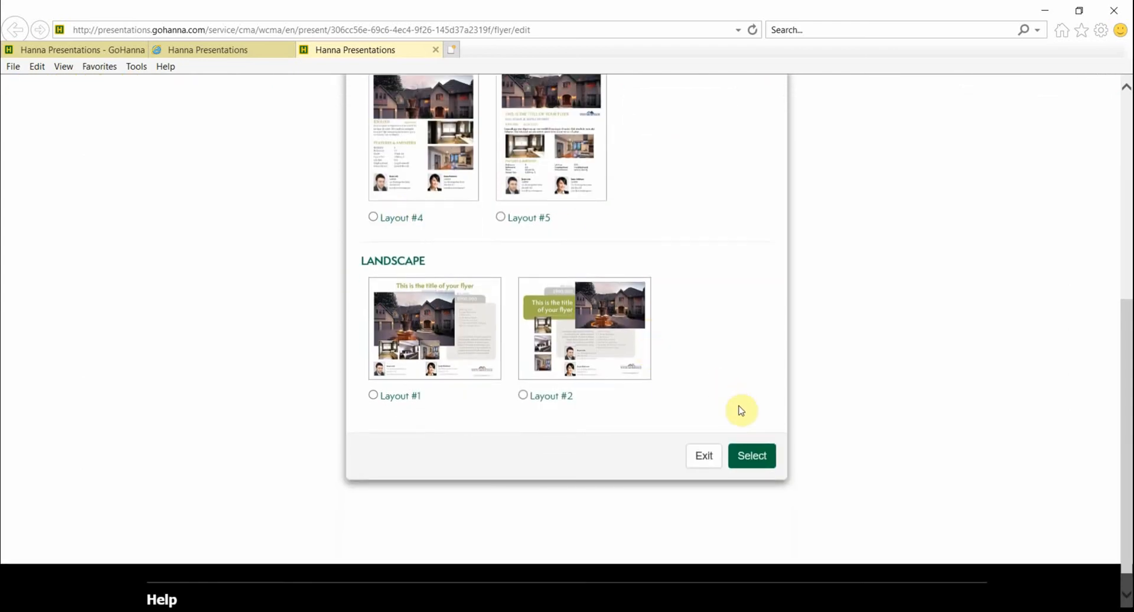
left_click(750, 457)
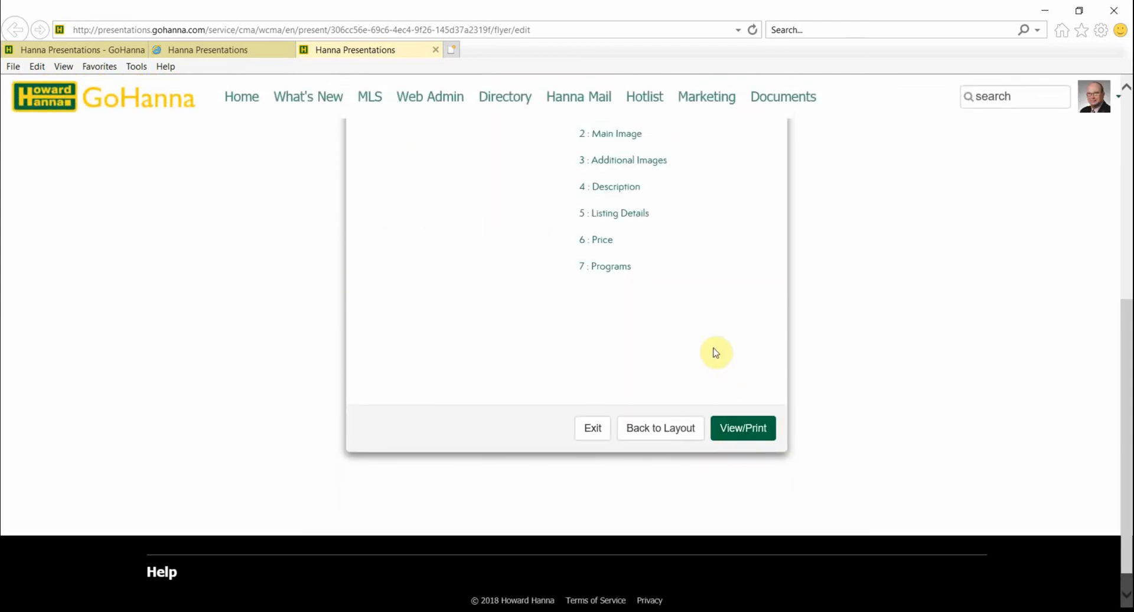
Step: Enter 'Open House Saturday 1-4' as the flyer's Title headline
scroll(715, 354, "up", 3)
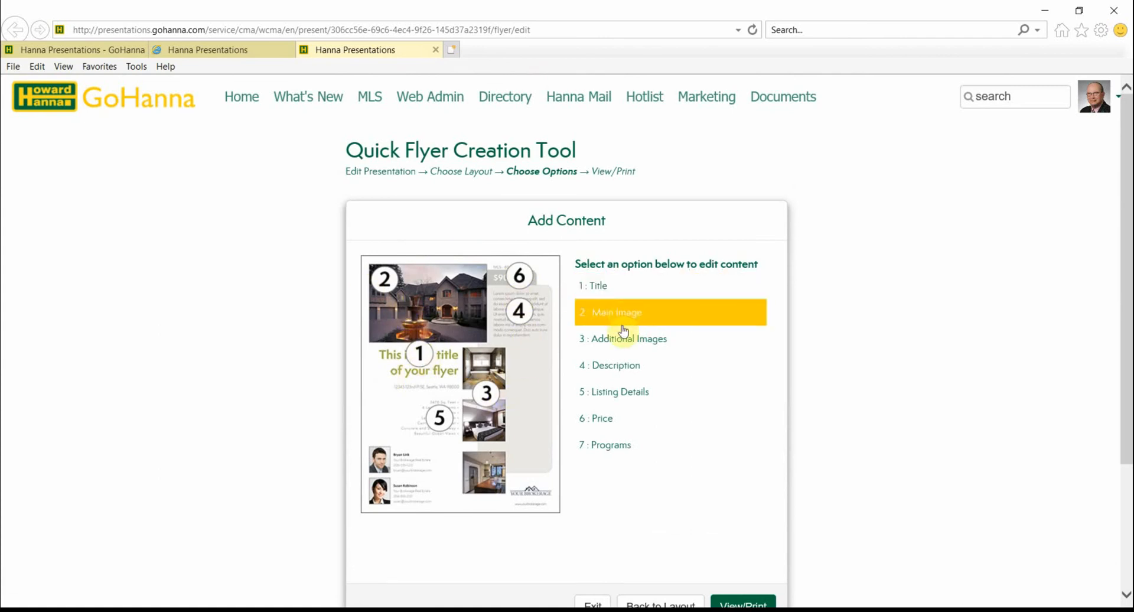
left_click(611, 289)
left_click(630, 301)
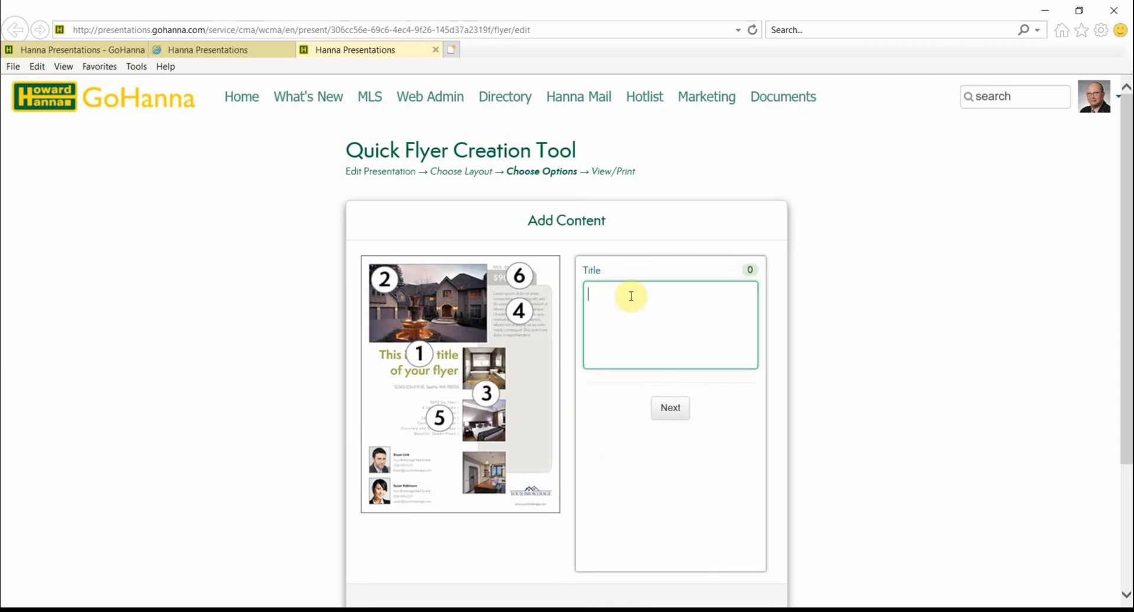
type("Open House Saturday 1-4")
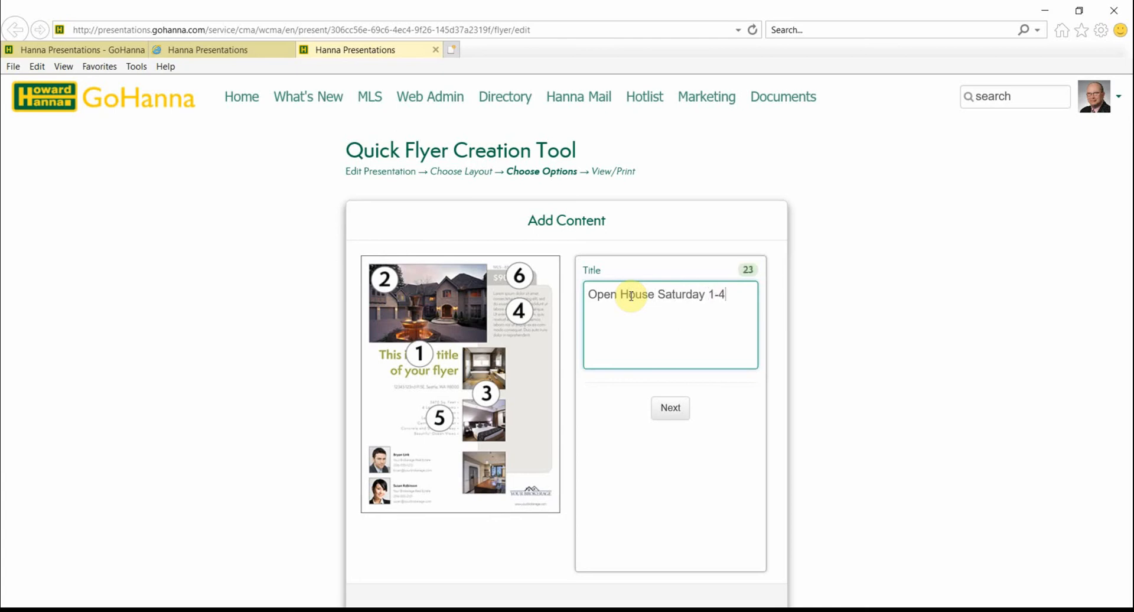
left_click(672, 408)
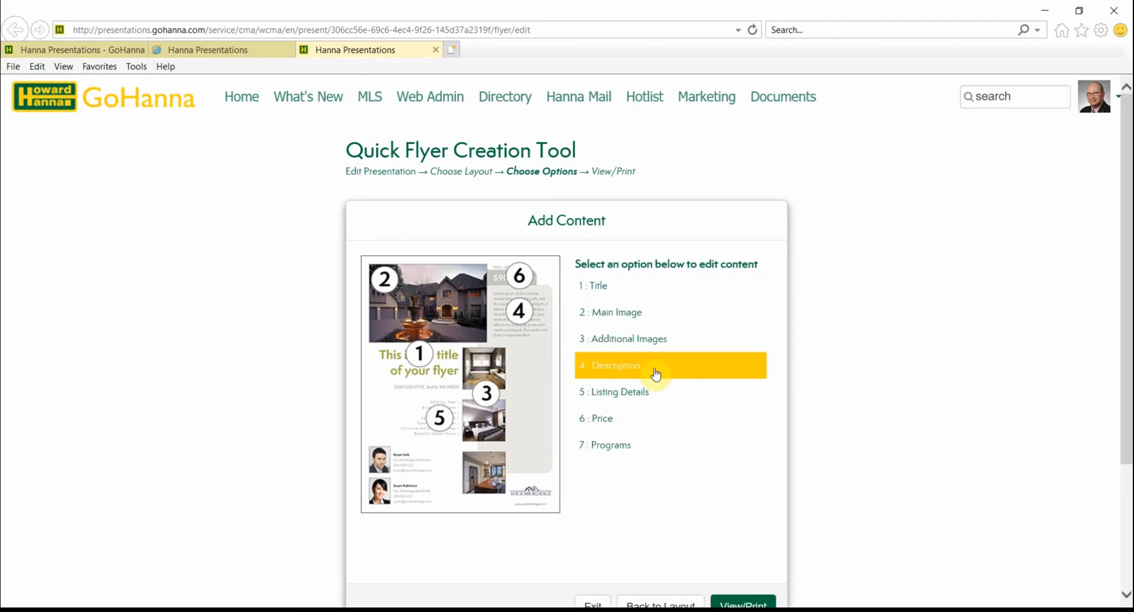
Step: Use the MLS house exterior photo as the flyer's Main Image
left_click(603, 317)
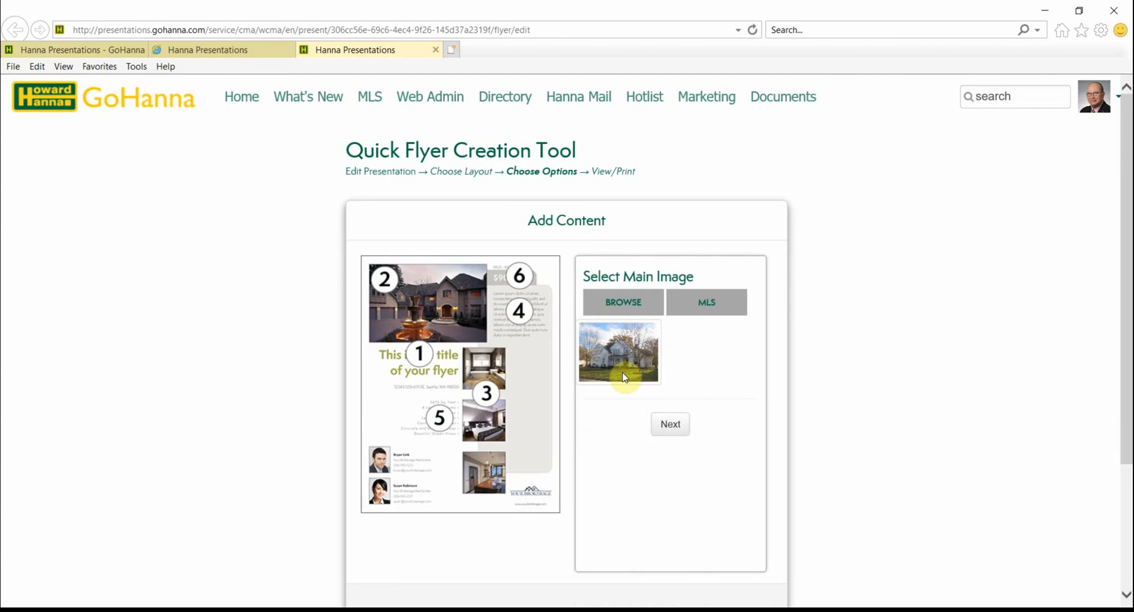
left_click(706, 306)
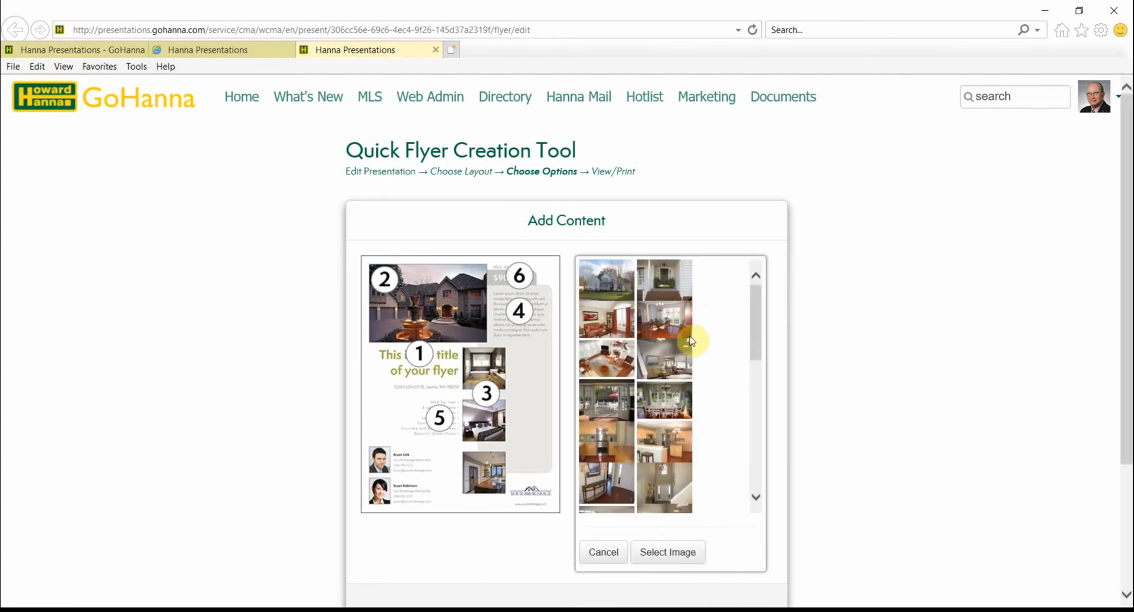
scroll(662, 381, "down", 3)
scroll(658, 388, "down", 6)
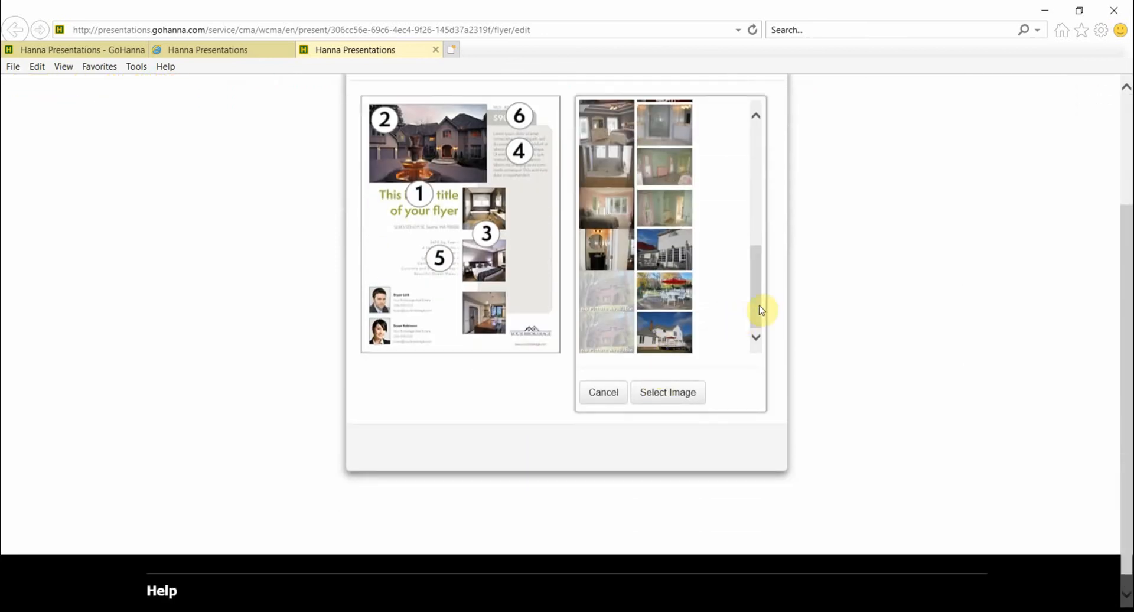
left_click_drag(757, 311, 729, 165)
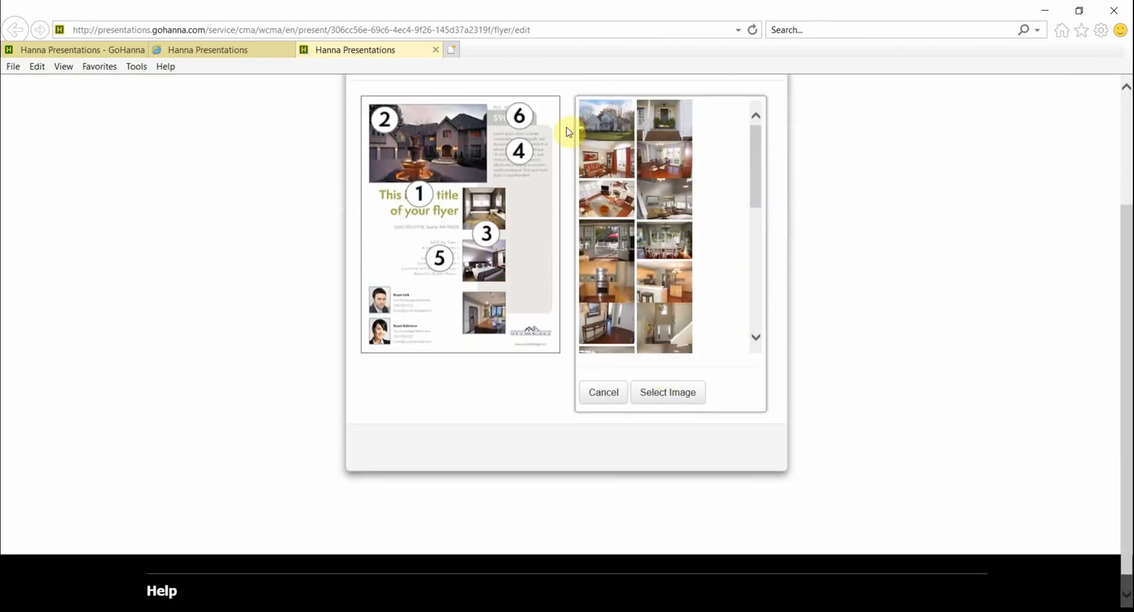
left_click(596, 117)
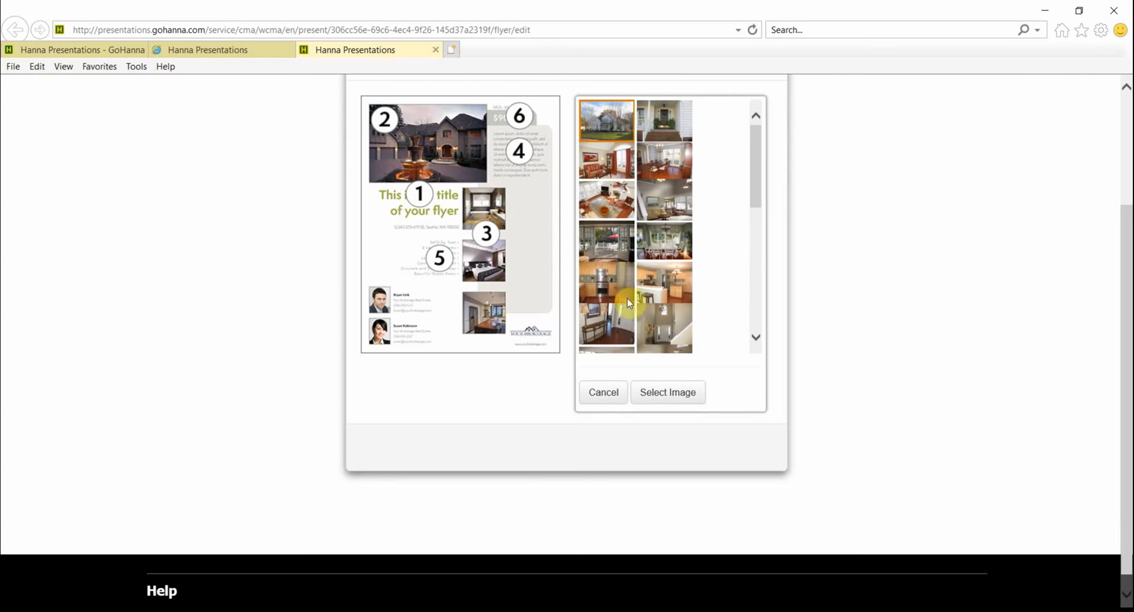
left_click(662, 400)
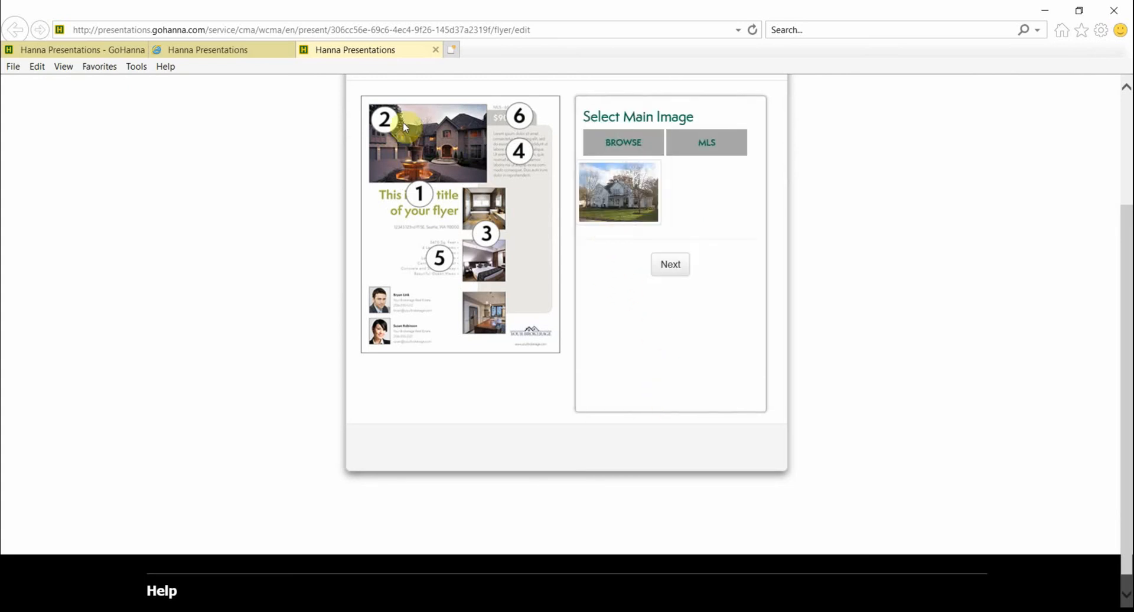
left_click(673, 269)
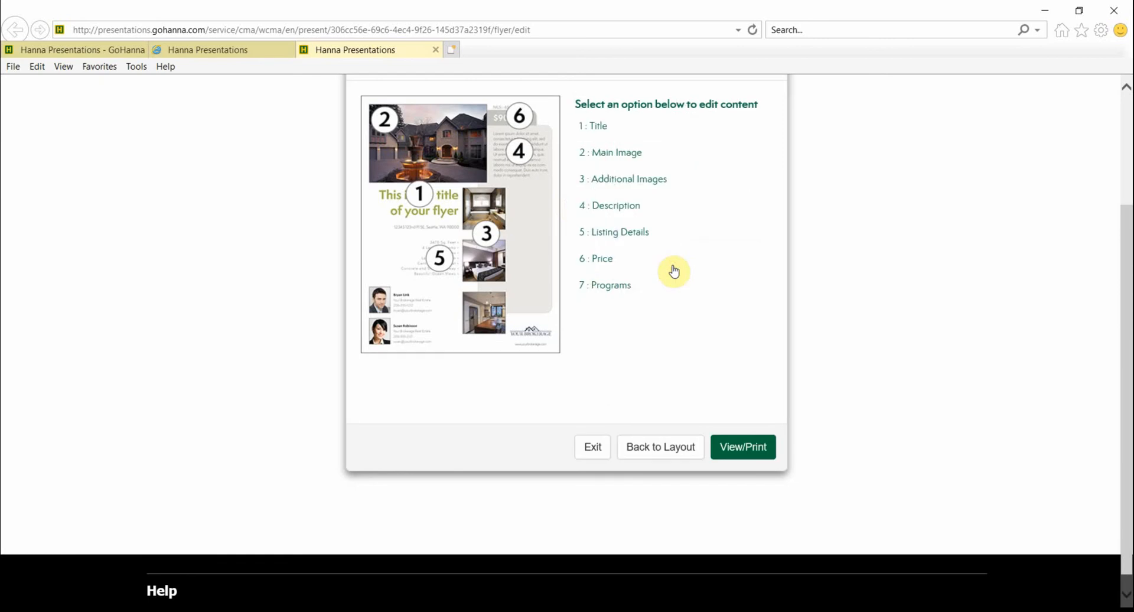
Step: Add three MLS photos as Additional Images: red living room, room with rug, and kitchen
left_click(629, 185)
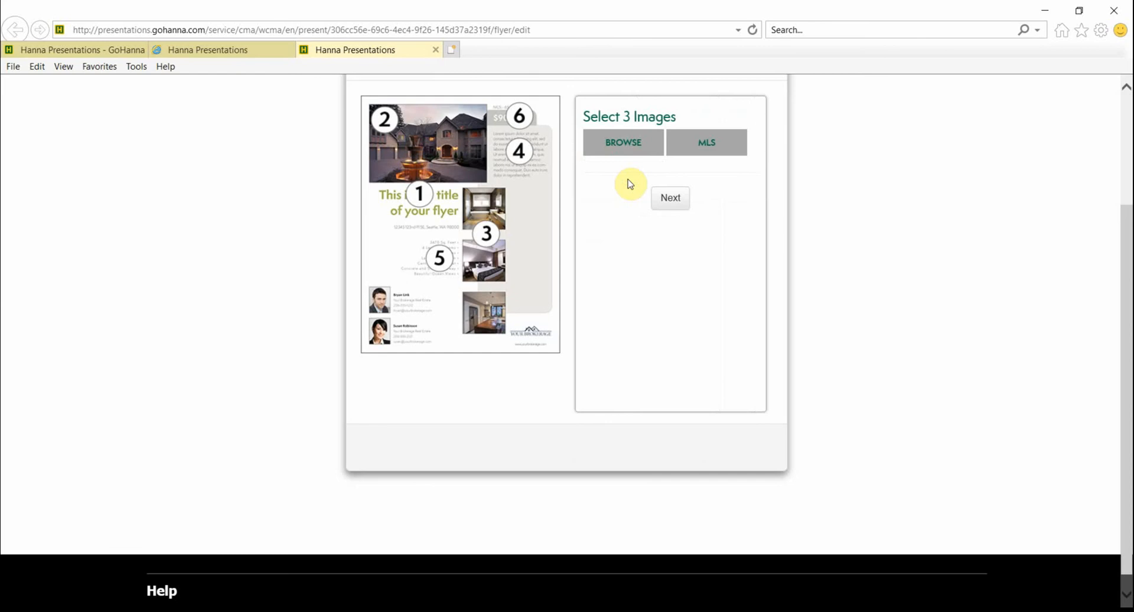
left_click(701, 147)
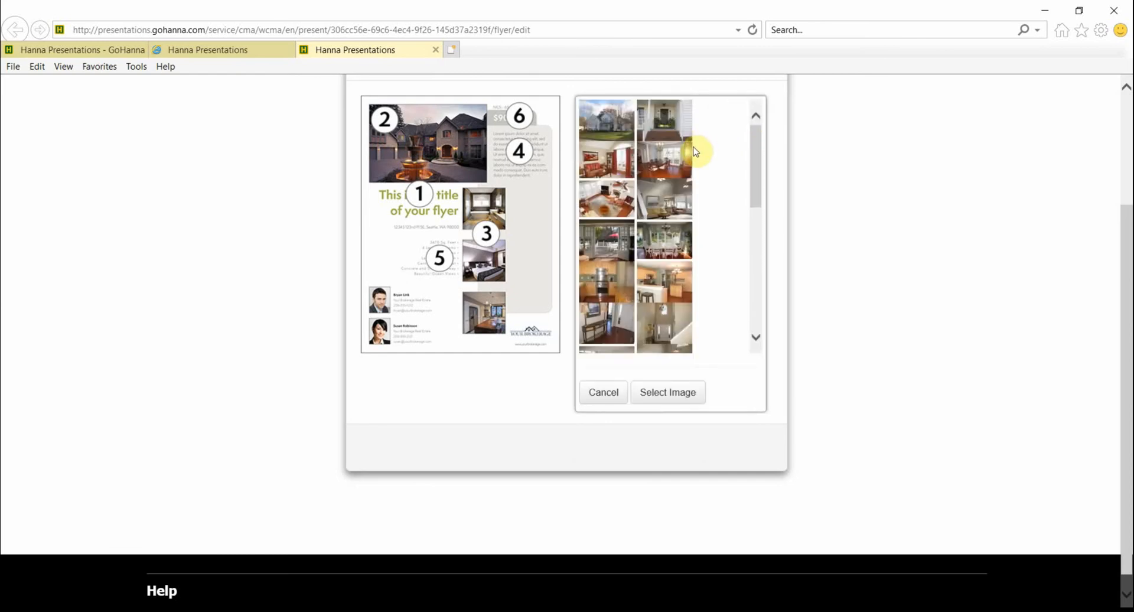
left_click(605, 161)
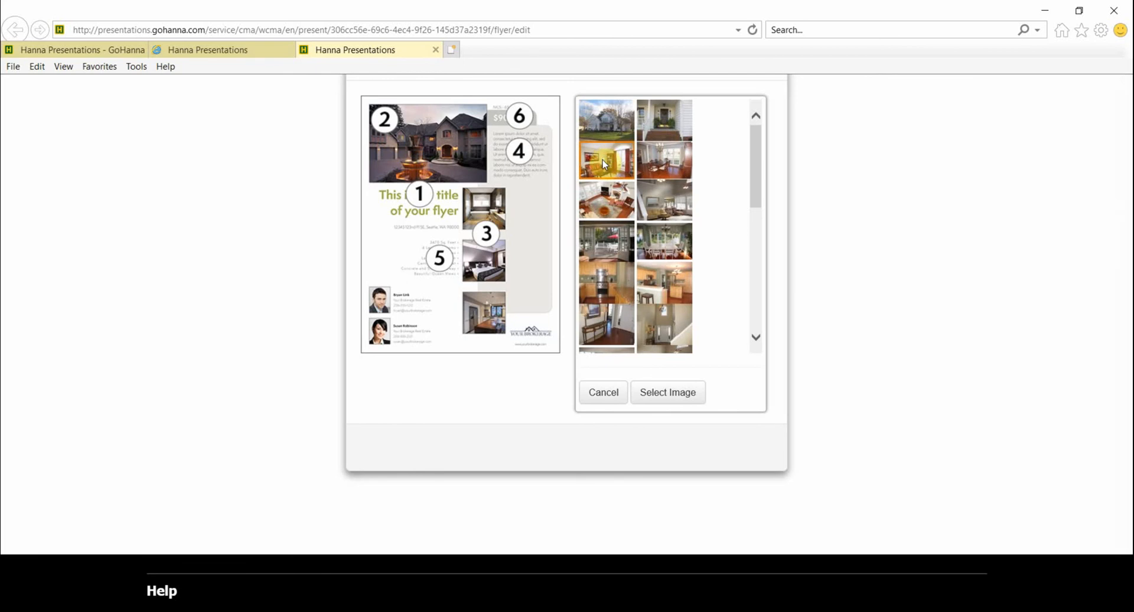
left_click(677, 394)
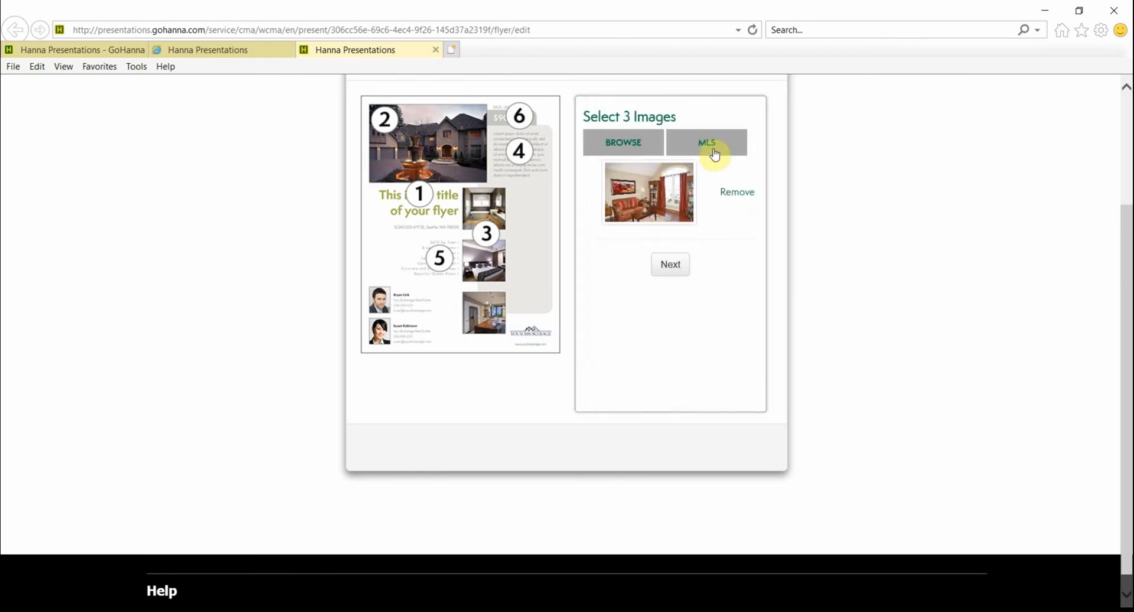
left_click(707, 145)
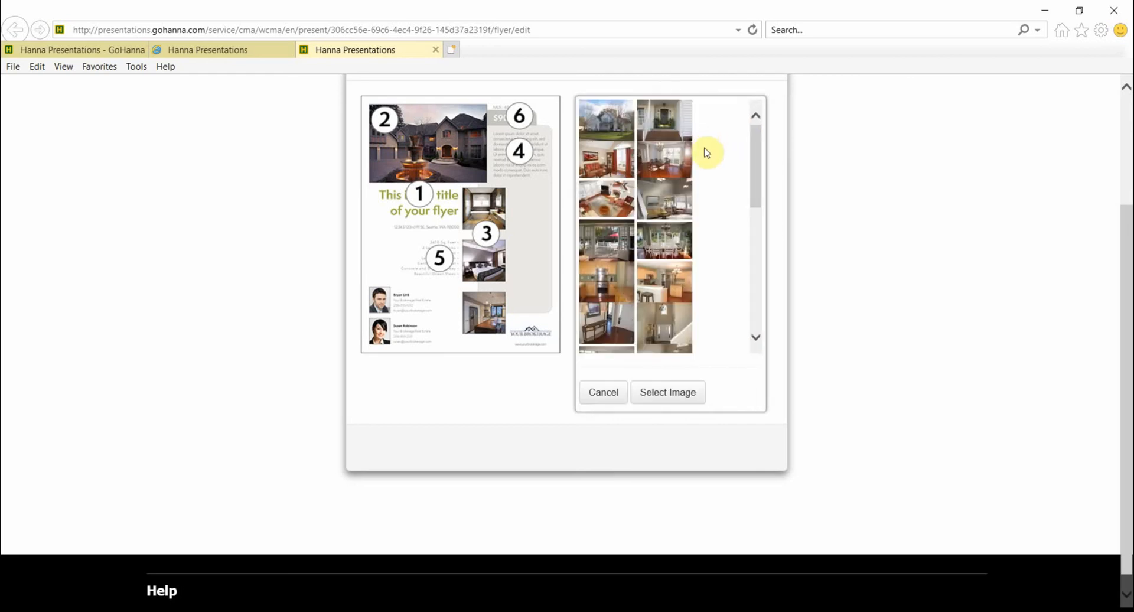
left_click(615, 203)
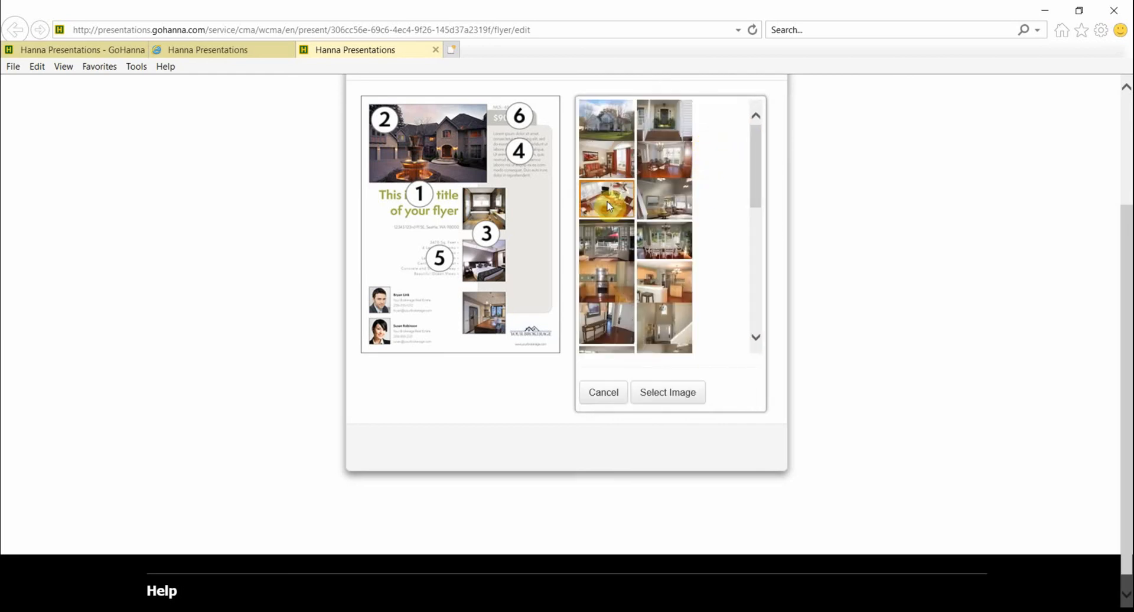
left_click(662, 393)
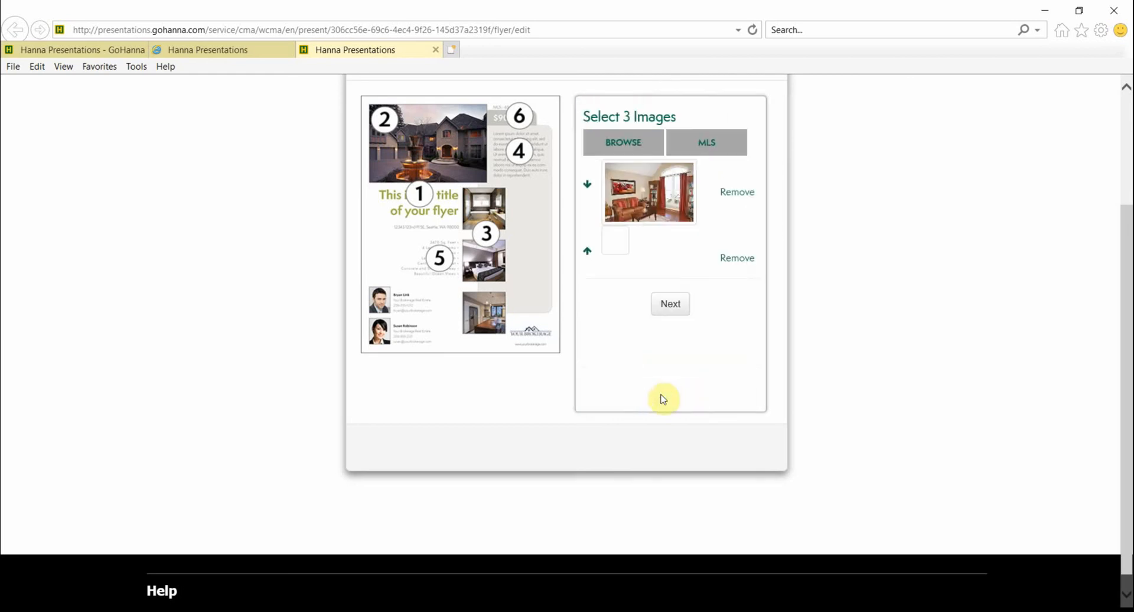
left_click(709, 148)
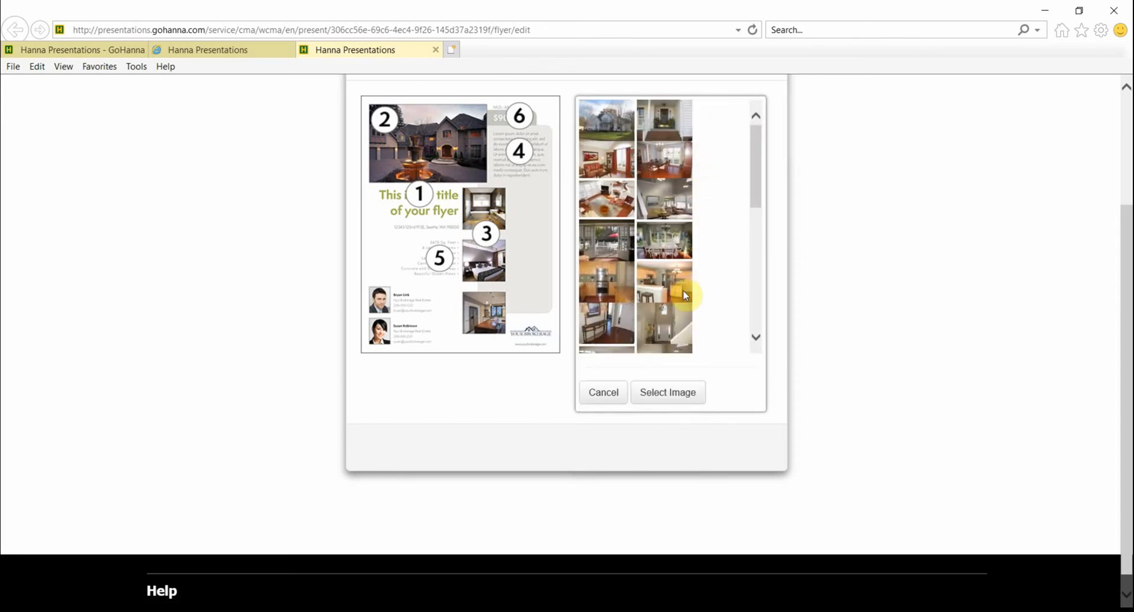
scroll(678, 281, "down", 2)
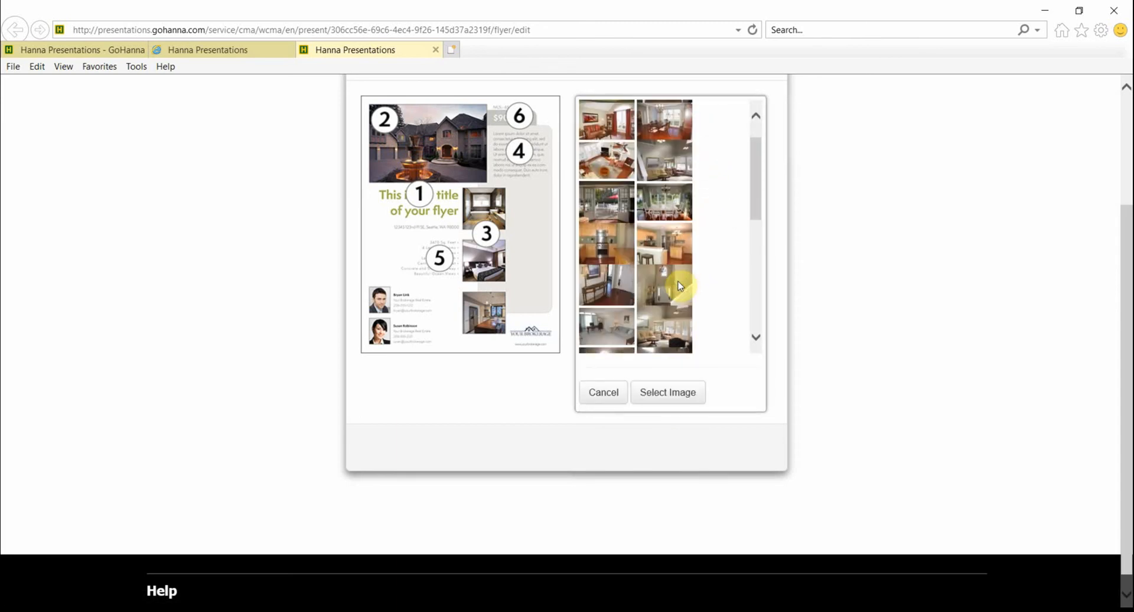
scroll(679, 281, "up", 2)
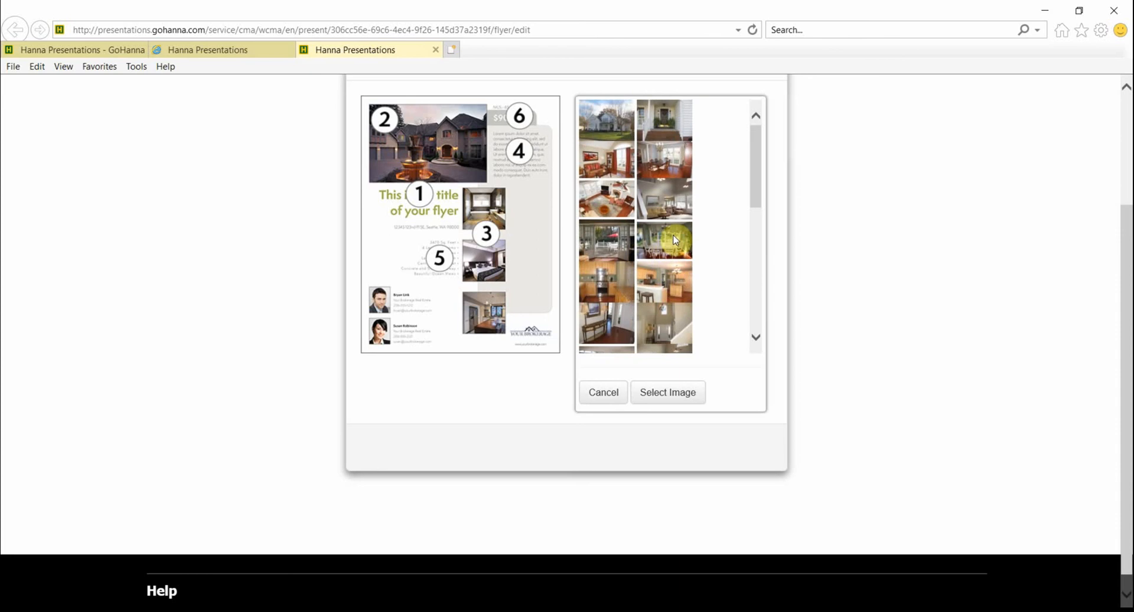
left_click(678, 285)
left_click(672, 402)
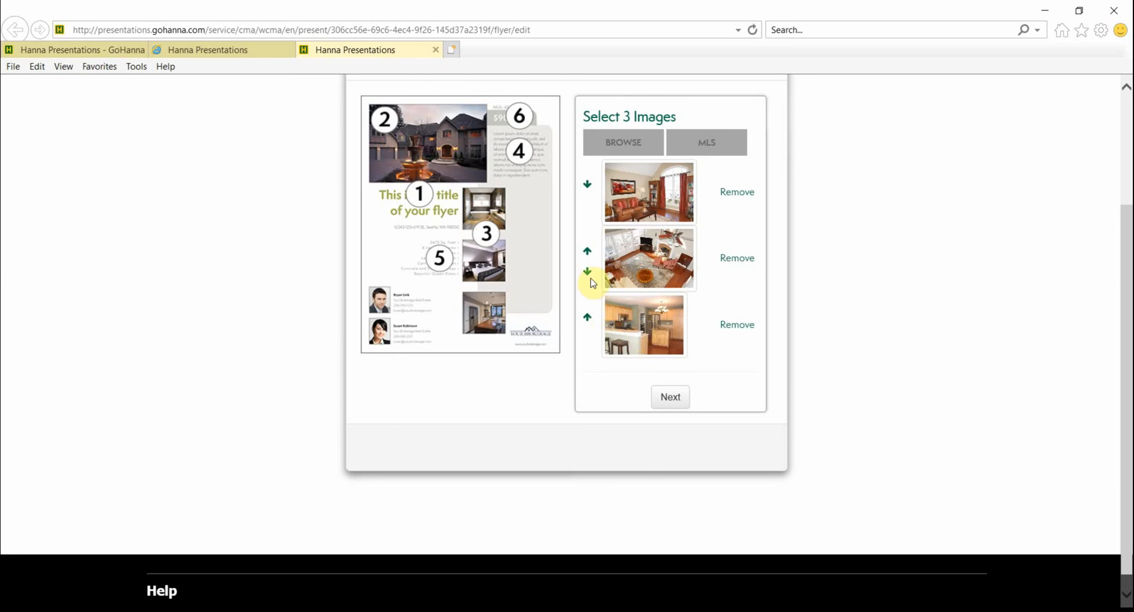
Step: Move the kitchen photo to the top of the Additional Images list
left_click(588, 318)
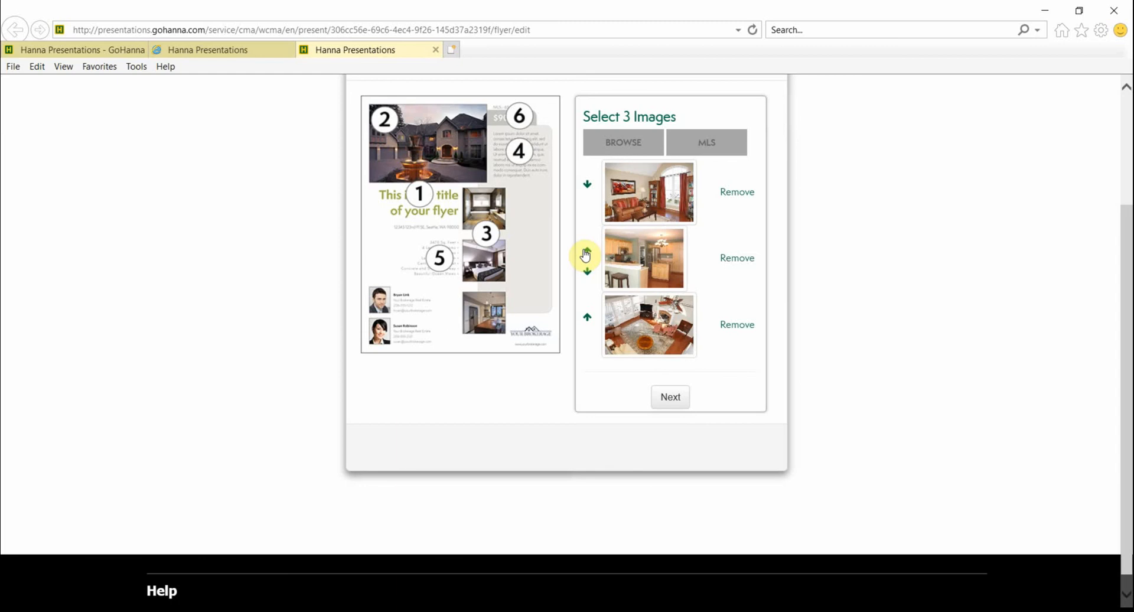
left_click(588, 252)
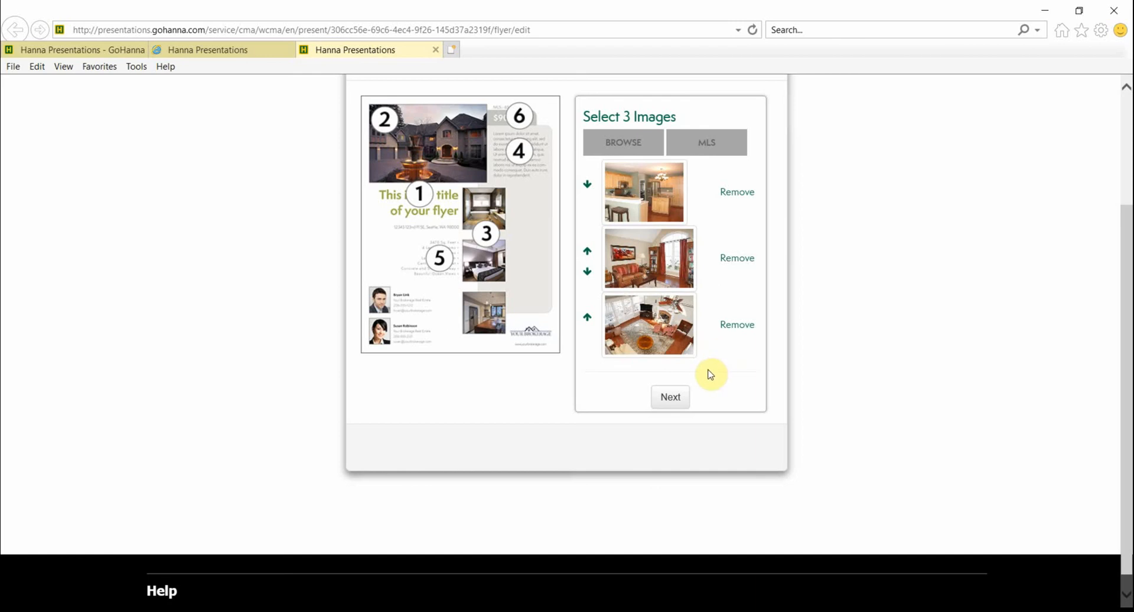
left_click(669, 398)
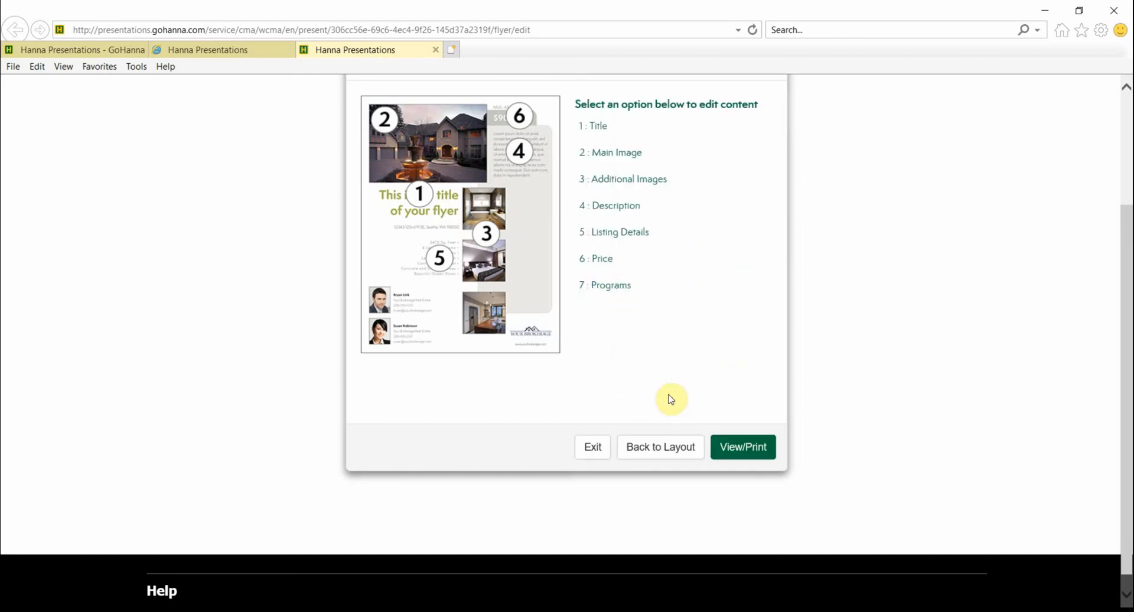
Step: Delete the commute, James River Bridge and marine terminals text from the Description
left_click(598, 210)
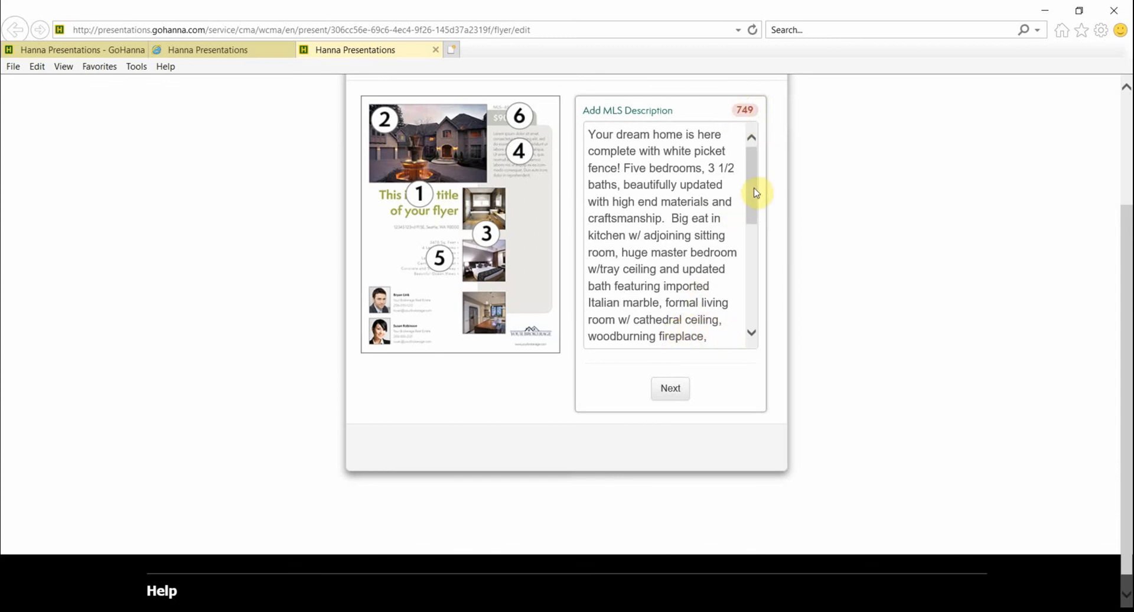
left_click_drag(752, 188, 752, 306)
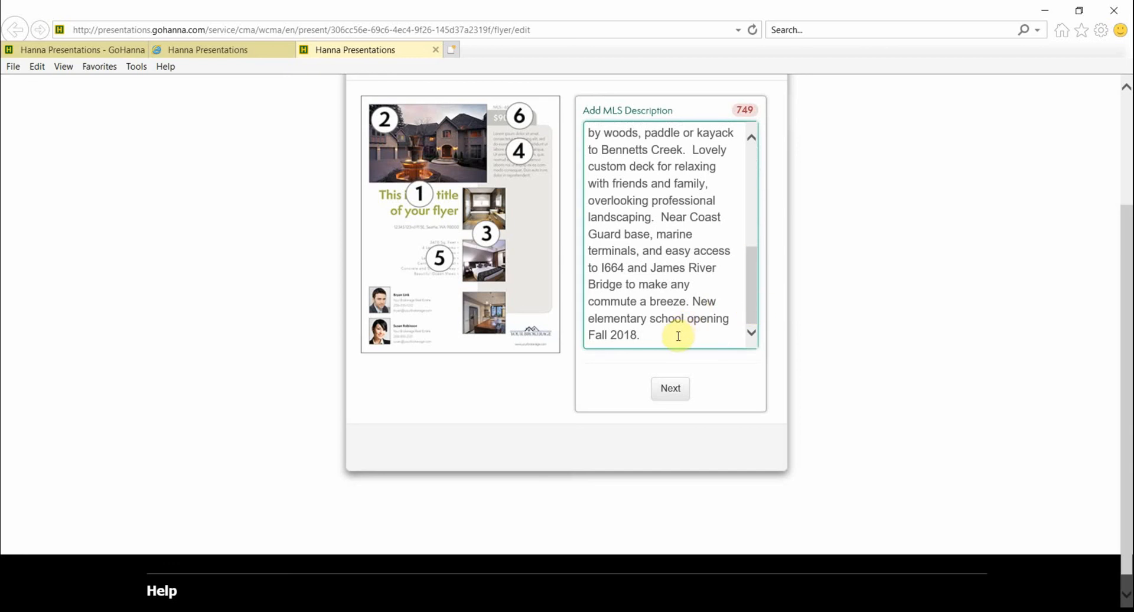
key("BackSpace")
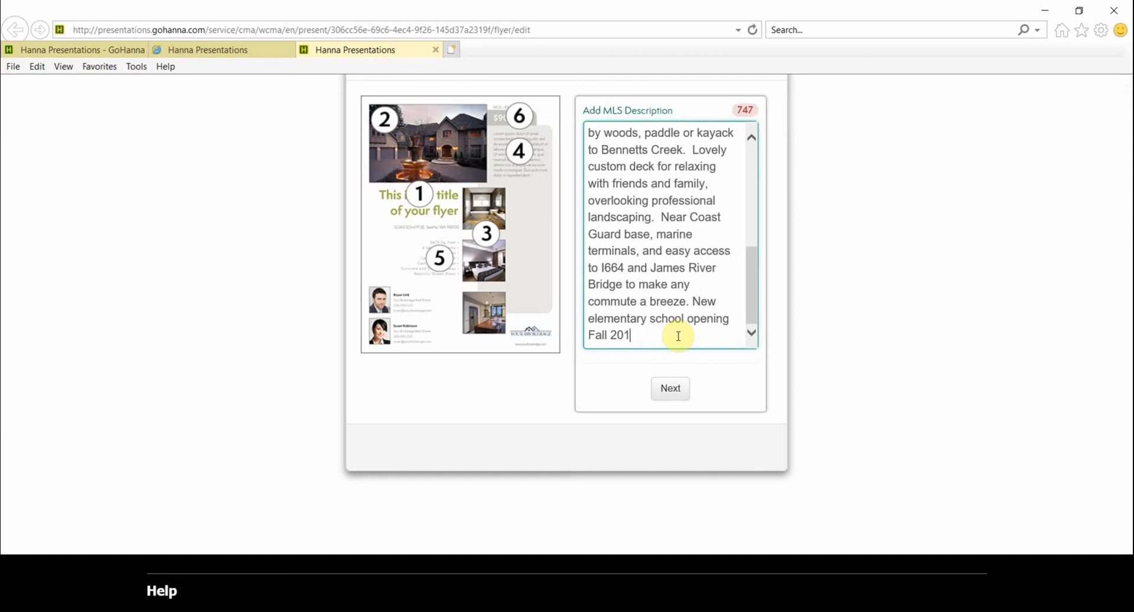
key("Return")
key("Return")
key("Return")
key("Return")
key("Return")
key("Return")
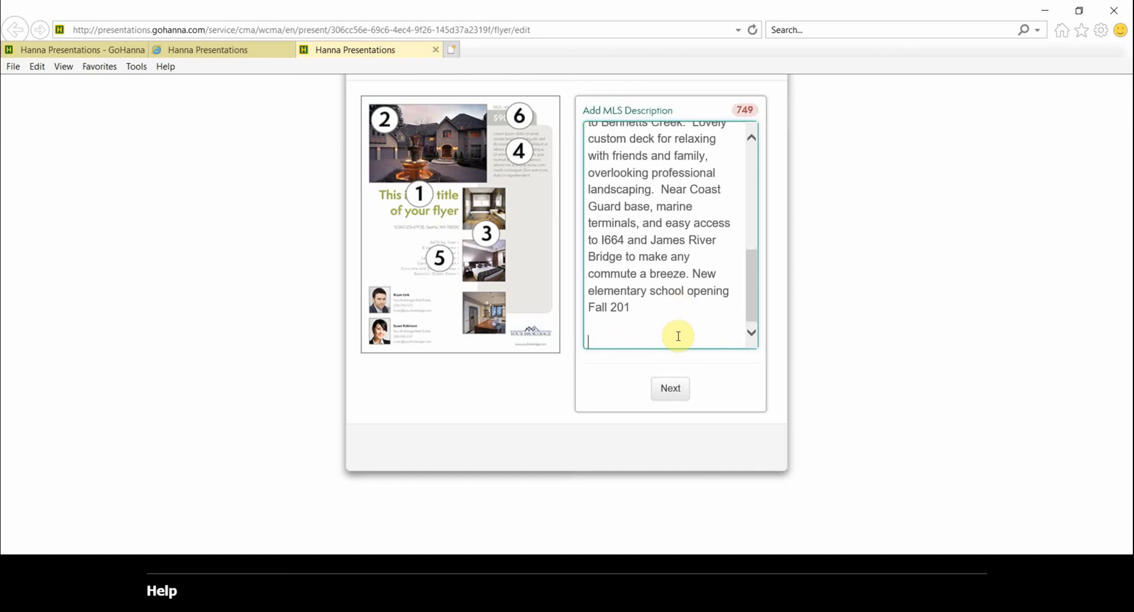
key("Return")
key("Return")
key("Return")
key("Return")
key("Return")
key("Return")
key("Return")
key("Return")
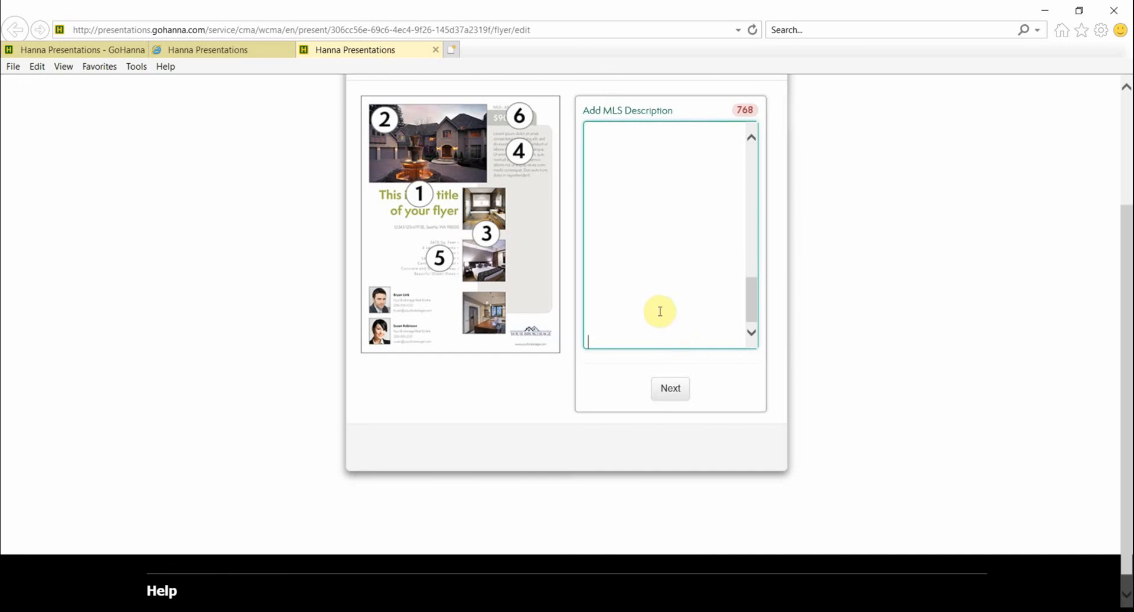
scroll(660, 310, "up", 2)
left_click_drag(755, 283, 753, 239)
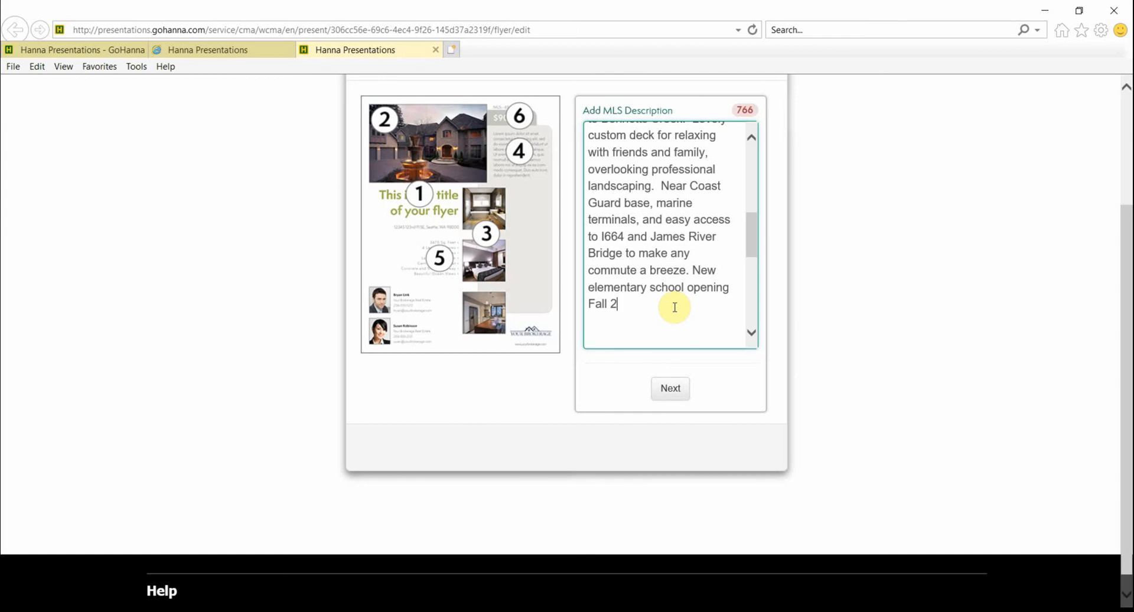
key("BackSpace")
key("BackSpace")
key("BackSpace")
key("BackSpace")
key("BackSpace")
key("BackSpace")
key("BackSpace")
key("BackSpace")
key("BackSpace")
key("BackSpace")
key("BackSpace")
key("BackSpace")
key("BackSpace")
key("BackSpace")
key("BackSpace")
key("BackSpace")
key("BackSpace")
key("BackSpace")
key("BackSpace")
key("BackSpace")
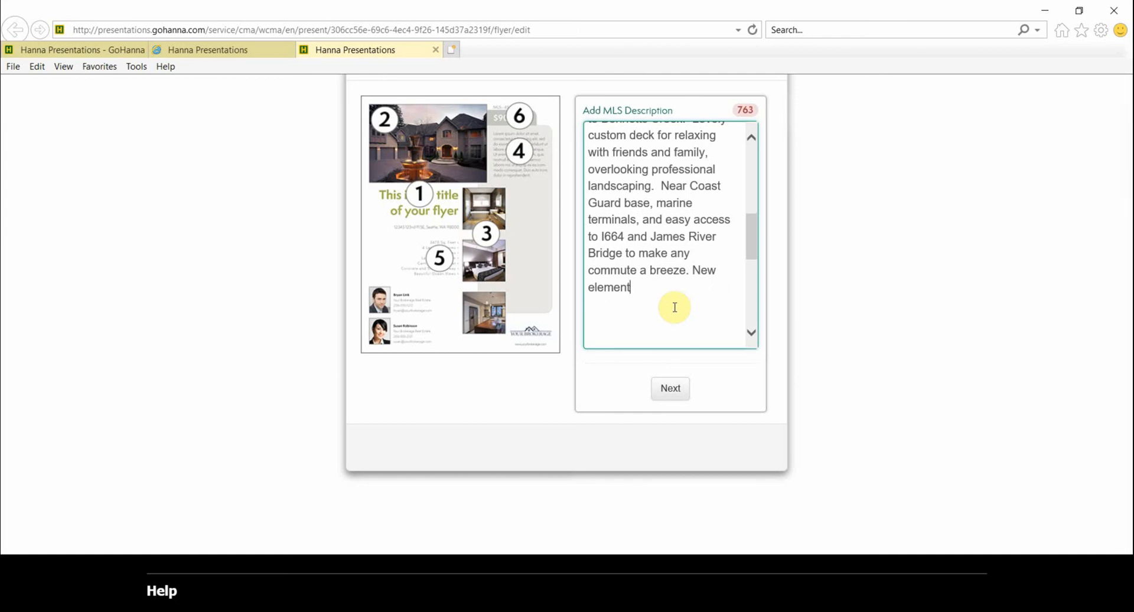
key("BackSpace")
key("BackSpace")
key("BackSpace")
key("BackSpace")
key("BackSpace")
key("BackSpace")
key("BackSpace")
key("BackSpace")
key("BackSpace")
key("BackSpace")
key("BackSpace")
key("BackSpace")
key("BackSpace")
key("BackSpace")
key("BackSpace")
key("BackSpace")
key("BackSpace")
key("BackSpace")
key("BackSpace")
key("BackSpace")
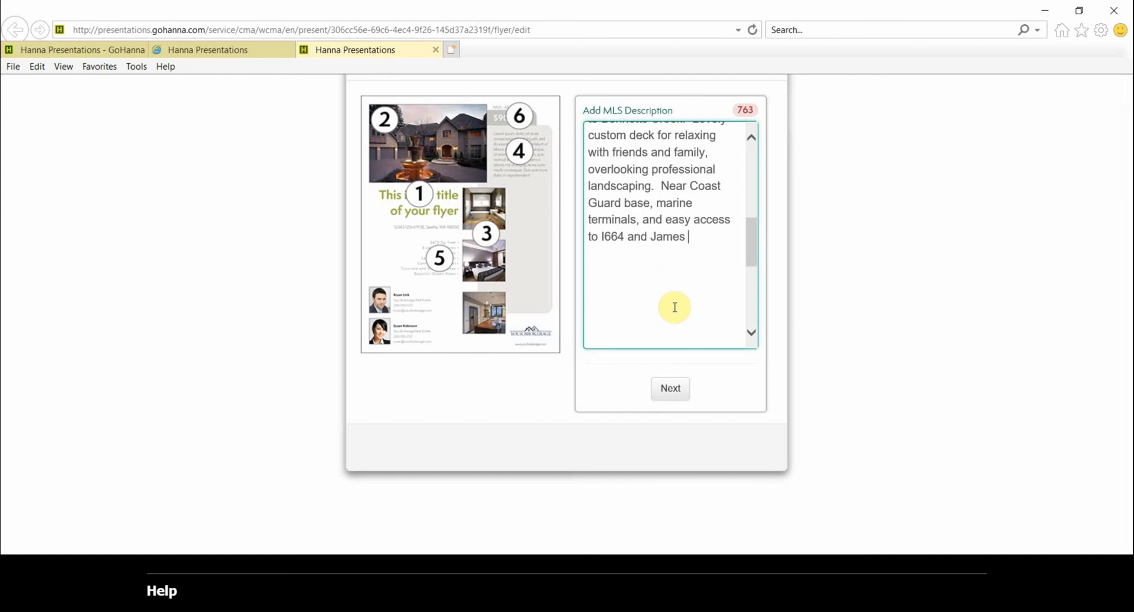
key("BackSpace")
key("BackSpace")
key("BackSpace")
key("BackSpace")
key("BackSpace")
key("BackSpace")
key("BackSpace")
key("BackSpace")
key("BackSpace")
key("BackSpace")
key("BackSpace")
key("BackSpace")
key("BackSpace")
key("BackSpace")
key("BackSpace")
key("BackSpace")
key("BackSpace")
key("BackSpace")
key("BackSpace")
key("BackSpace")
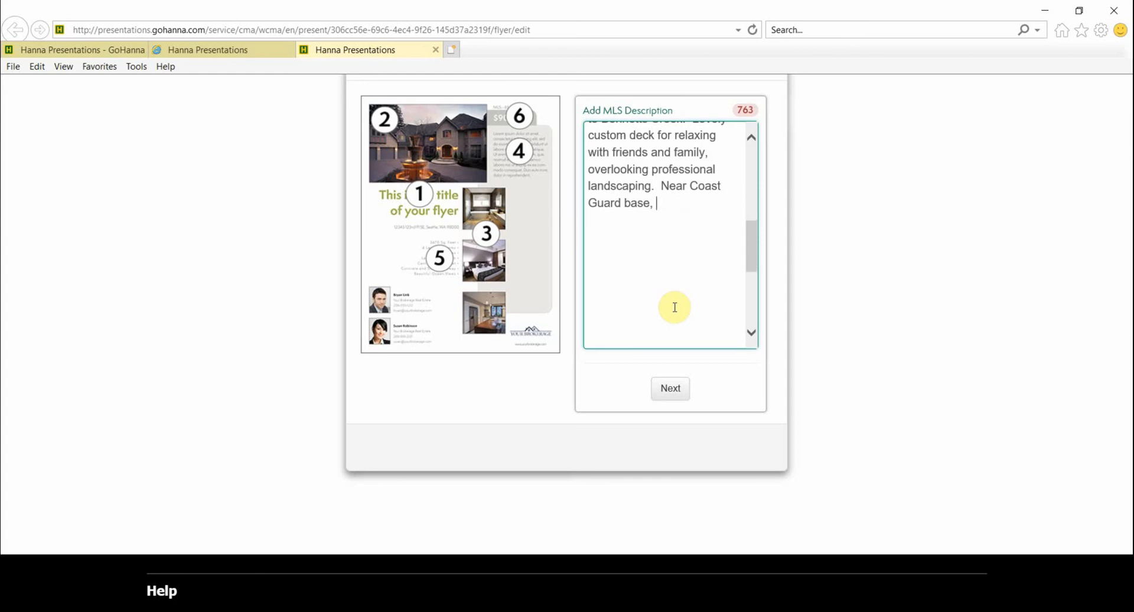
Step: Trim the remaining Description text so it ends at 'custom windows.'
scroll(674, 307, "up", 3)
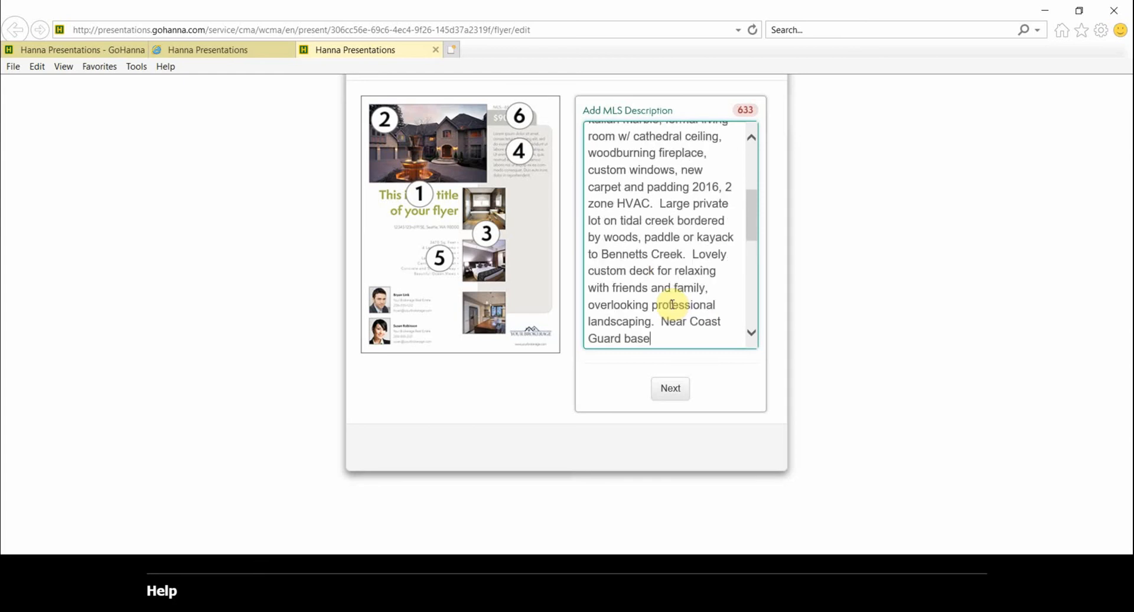
key("BackSpace")
key("BackSpace")
key("BackSpace")
key("BackSpace")
key("BackSpace")
key("BackSpace")
key("BackSpace")
key("BackSpace")
key("BackSpace")
key("BackSpace")
key("BackSpace")
key("BackSpace")
key("BackSpace")
key("BackSpace")
key("BackSpace")
key("BackSpace")
key("BackSpace")
key("BackSpace")
key("BackSpace")
key("BackSpace")
key("BackSpace")
key("BackSpace")
key("BackSpace")
key("BackSpace")
key("BackSpace")
key("BackSpace")
key("BackSpace")
key("BackSpace")
key("BackSpace")
key("BackSpace")
key("BackSpace")
key("BackSpace")
key("BackSpace")
key("BackSpace")
key("BackSpace")
key("BackSpace")
key("BackSpace")
key("BackSpace")
key("BackSpace")
key("BackSpace")
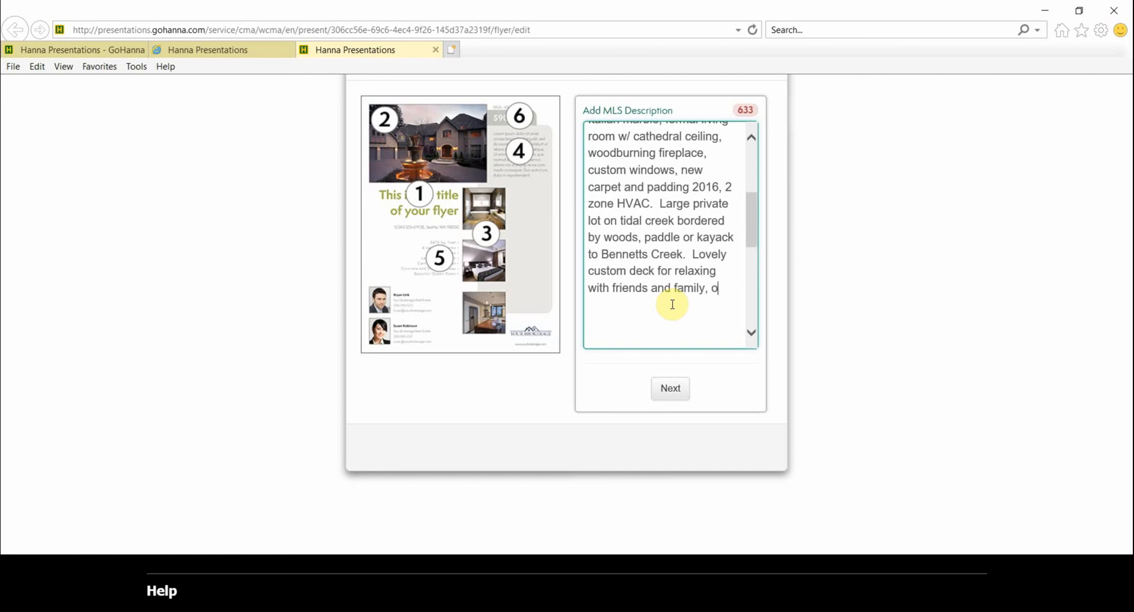
key("BackSpace")
key("BackSpace")
key("BackSpace")
key("BackSpace")
key("BackSpace")
key("BackSpace")
key("BackSpace")
key("BackSpace")
key("BackSpace")
key("BackSpace")
key("BackSpace")
key("BackSpace")
key("BackSpace")
key("BackSpace")
key("BackSpace")
key("BackSpace")
key("BackSpace")
key("BackSpace")
key("BackSpace")
key("BackSpace")
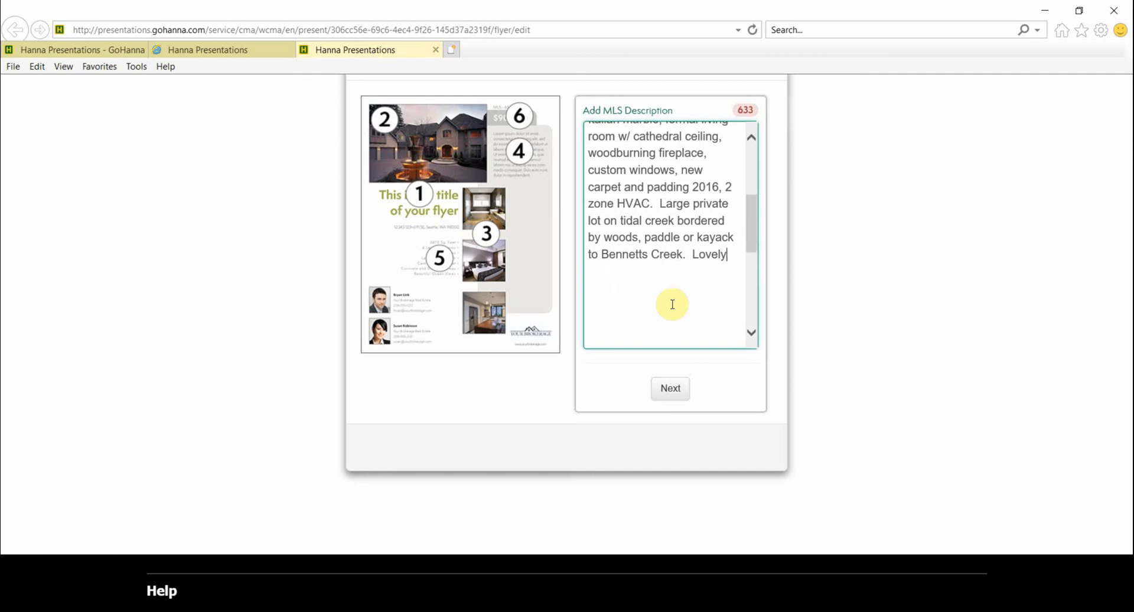
key("BackSpace")
key("BackSpace")
key("BackSpace")
key("BackSpace")
key("BackSpace")
key("BackSpace")
key("BackSpace")
key("BackSpace")
key("BackSpace")
key("BackSpace")
key("BackSpace")
key("BackSpace")
key("BackSpace")
key("BackSpace")
key("BackSpace")
key("BackSpace")
key("BackSpace")
key("BackSpace")
key("BackSpace")
key("BackSpace")
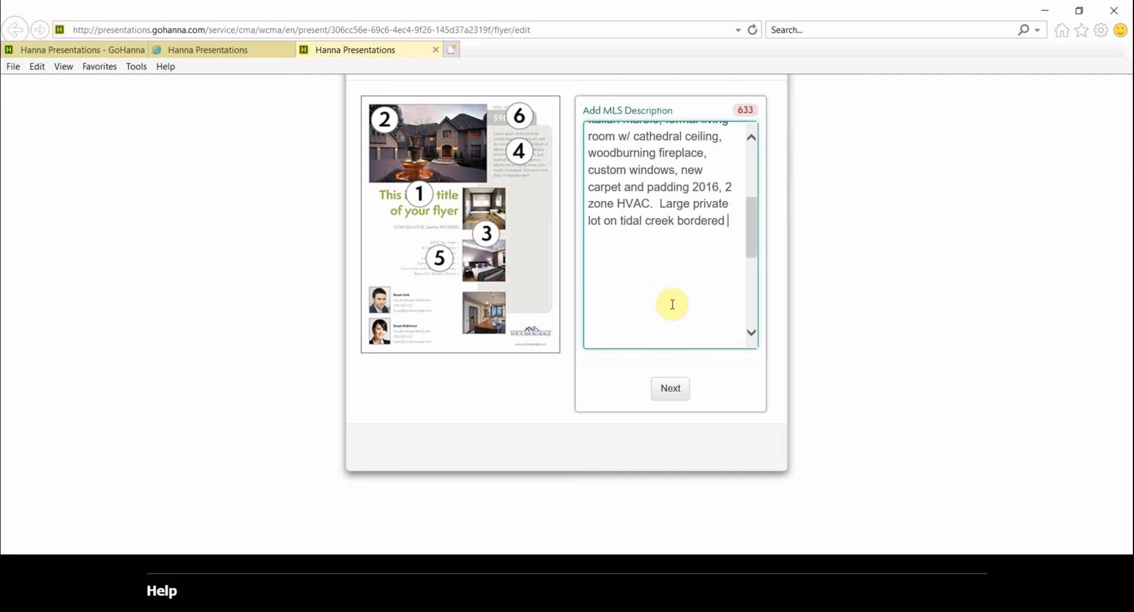
key("BackSpace")
key("BackSpace")
key("BackSpace")
key("BackSpace")
key("BackSpace")
key("BackSpace")
key("BackSpace")
key("BackSpace")
key("BackSpace")
key("BackSpace")
key("BackSpace")
key("BackSpace")
key("BackSpace")
key("BackSpace")
key("BackSpace")
key("BackSpace")
key("BackSpace")
key("BackSpace")
key("BackSpace")
key("BackSpace")
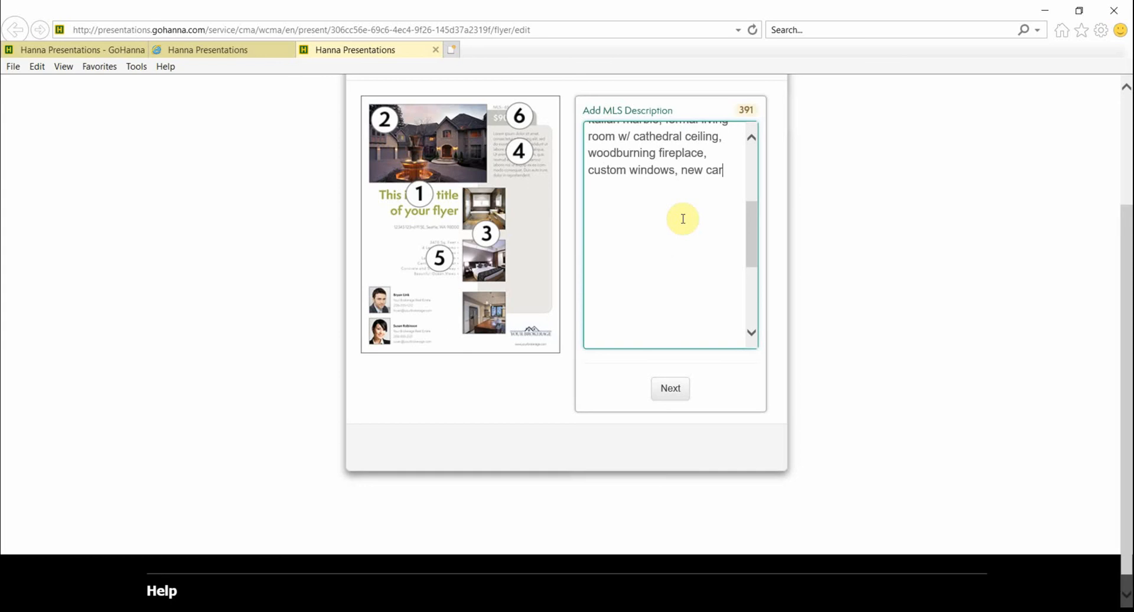
key("BackSpace")
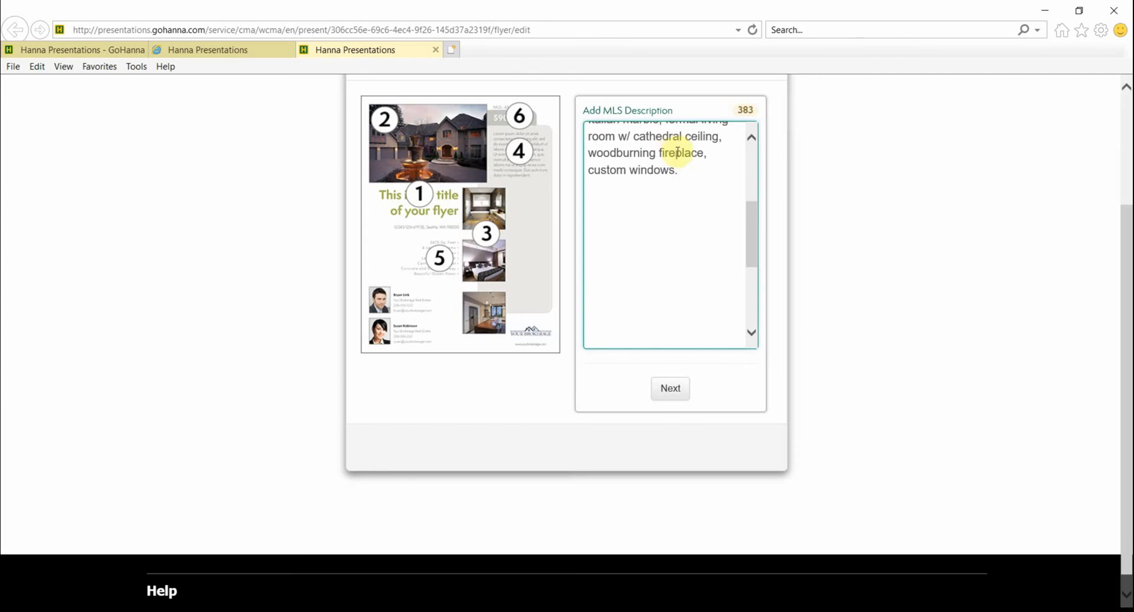
left_click(670, 394)
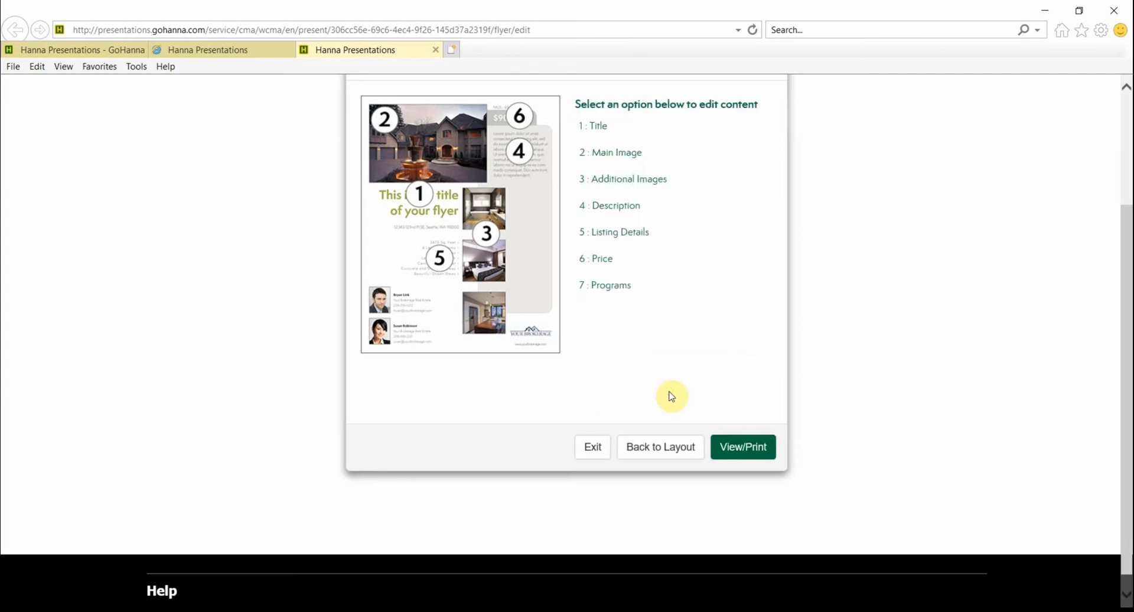
Step: Add Year Build and Lot Sqr Footage to the Listing Details
left_click(643, 232)
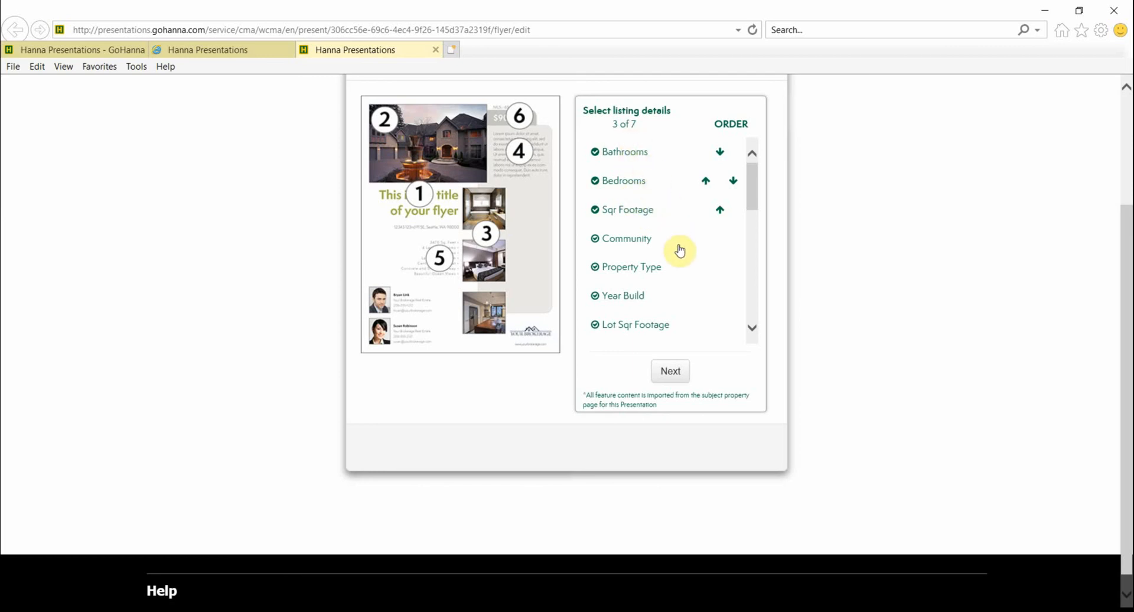
scroll(679, 250, "down", 3)
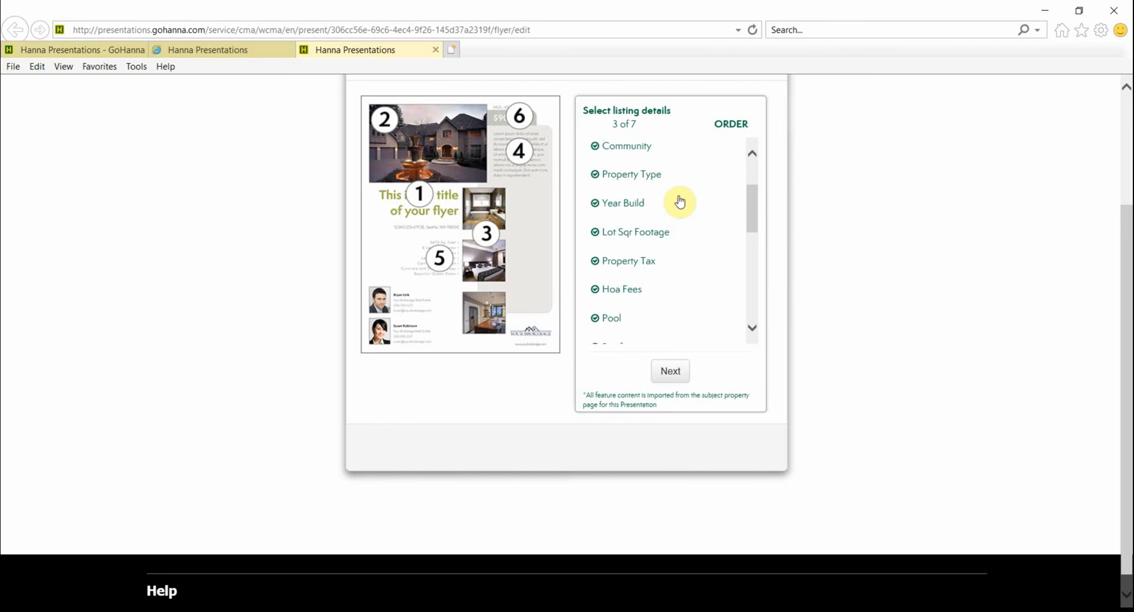
left_click(595, 203)
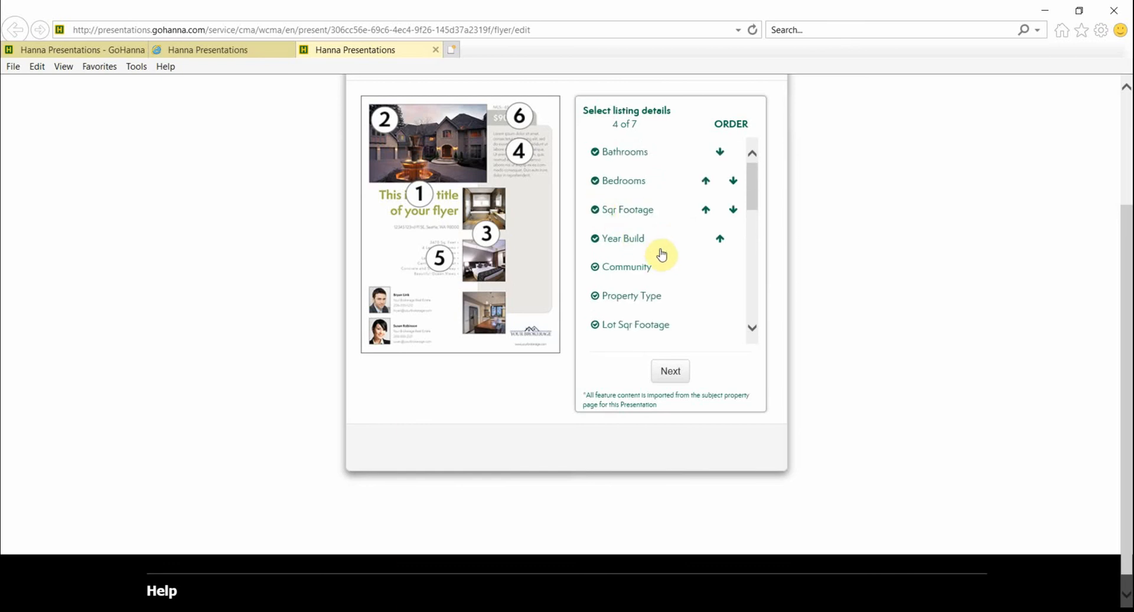
scroll(701, 290, "down", 3)
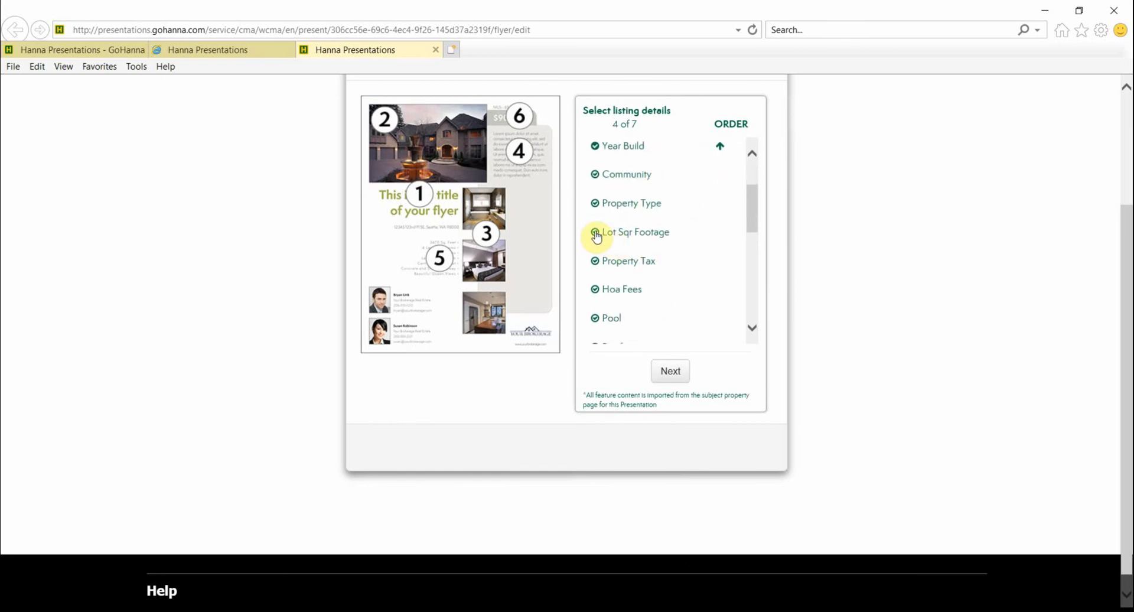
left_click(596, 233)
Step: Add Floors and Garage to complete all seven listing details
scroll(702, 295, "down", 3)
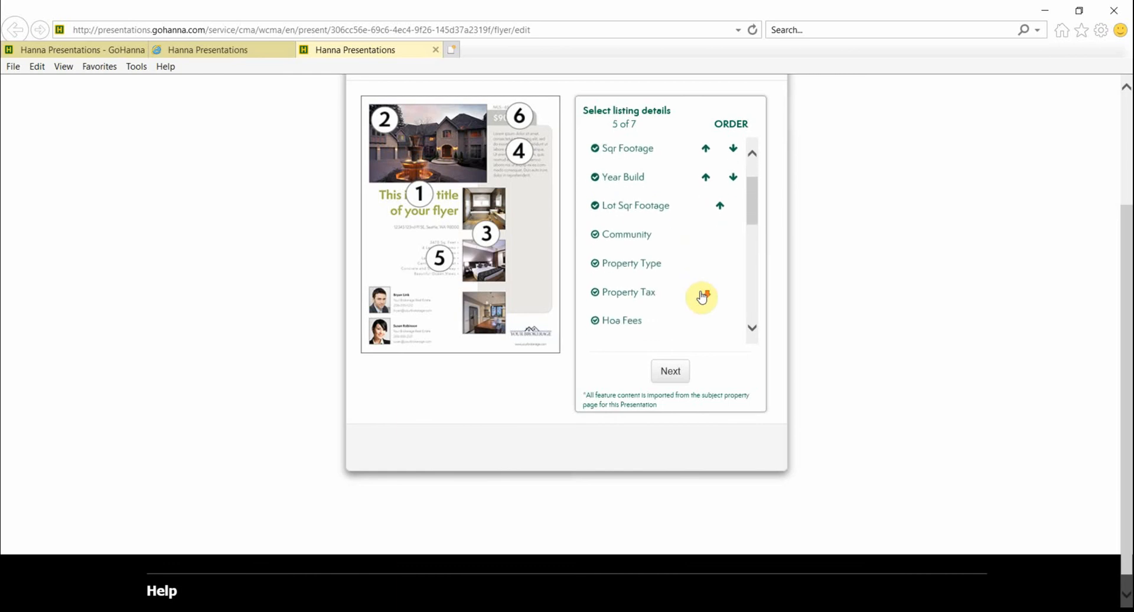
scroll(701, 297, "down", 1)
scroll(700, 296, "down", 5)
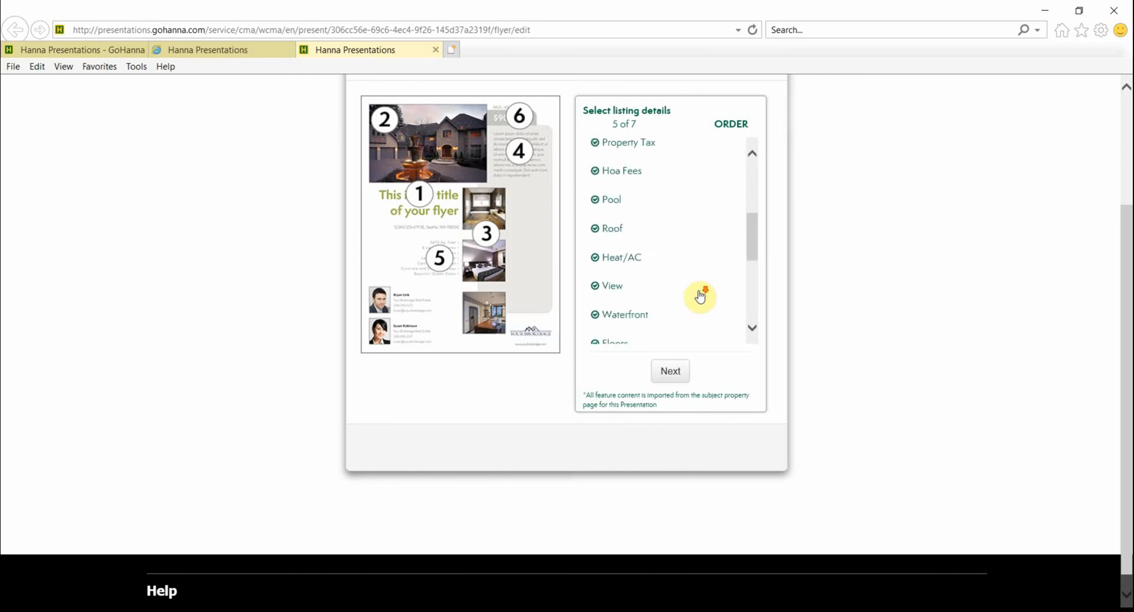
scroll(684, 273, "down", 1)
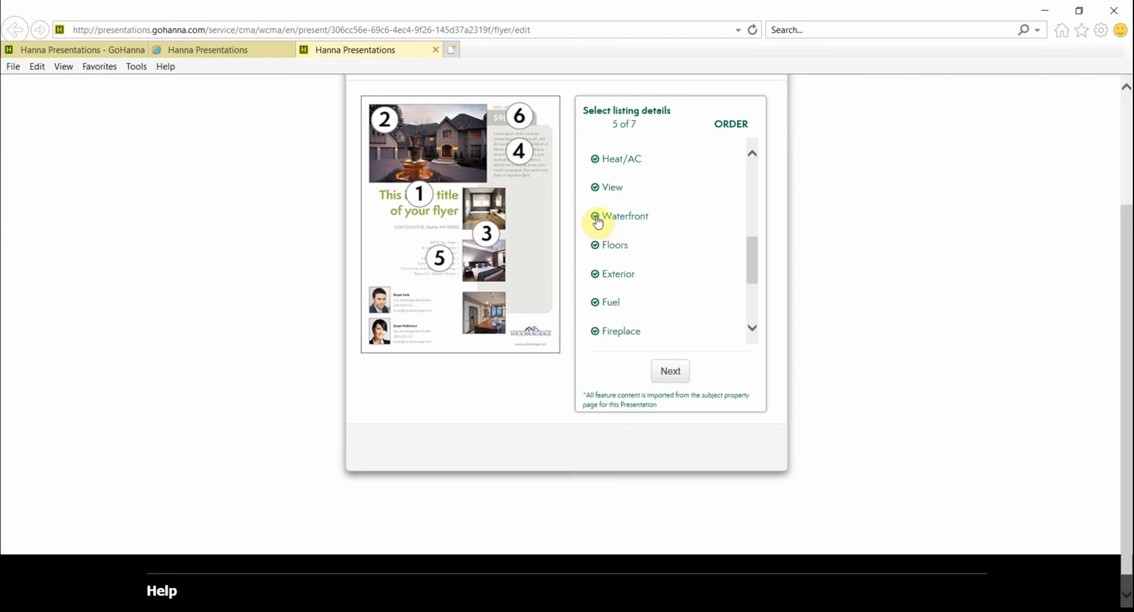
left_click(599, 251)
scroll(646, 296, "down", 5)
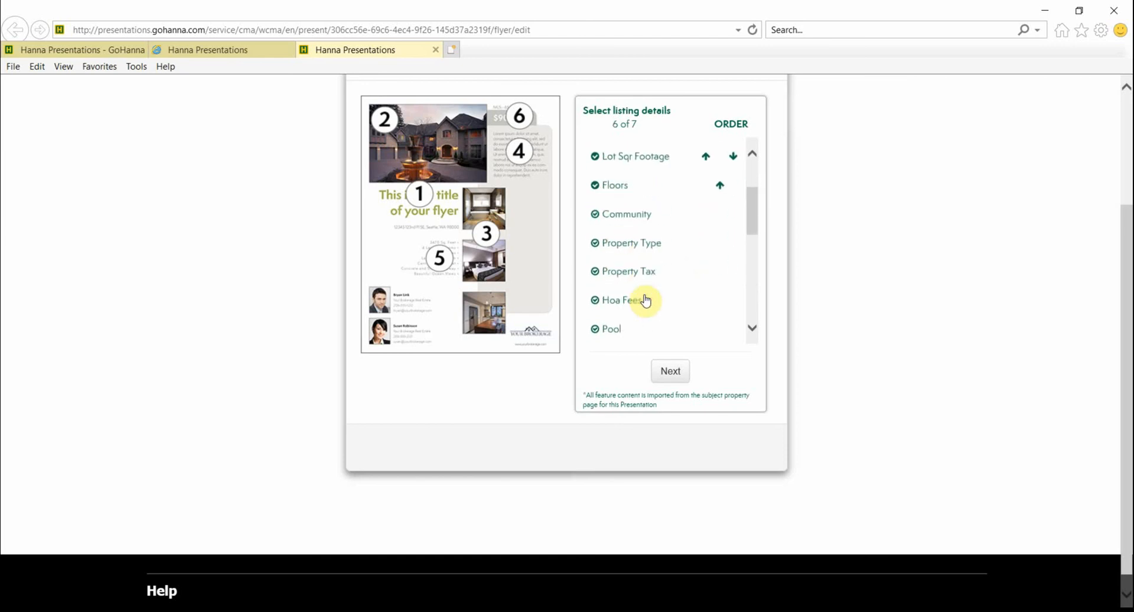
scroll(644, 300, "down", 8)
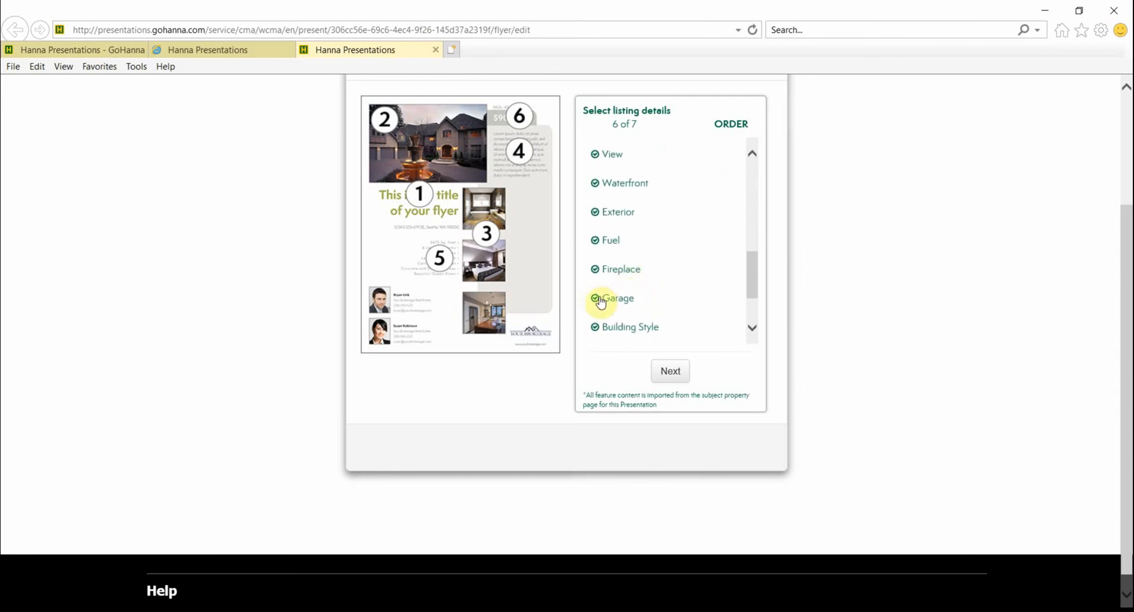
left_click(596, 298)
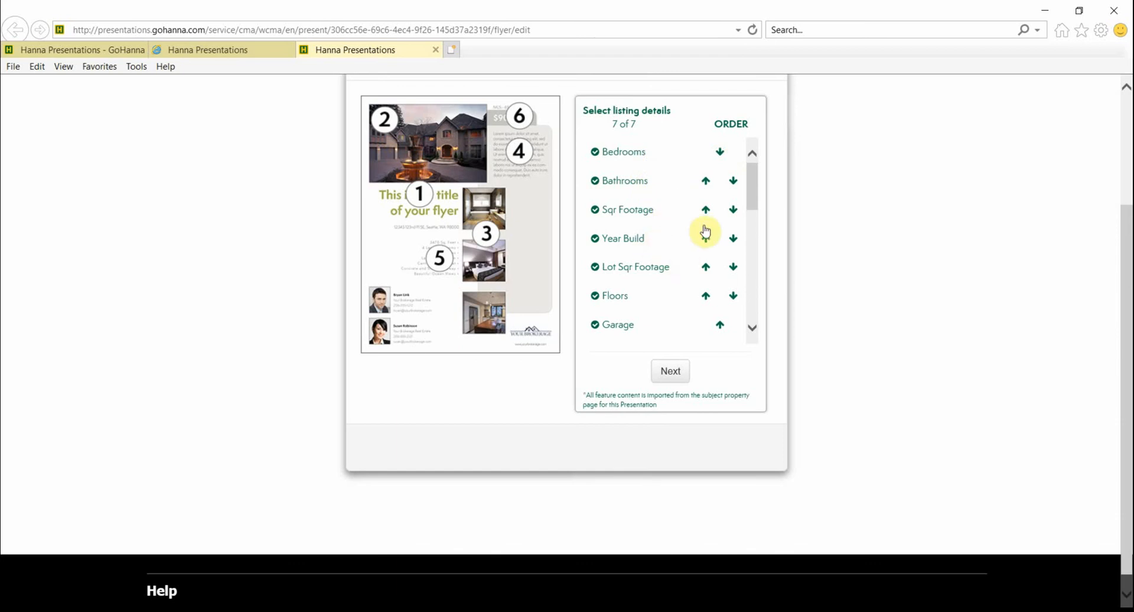
scroll(676, 272, "down", 2)
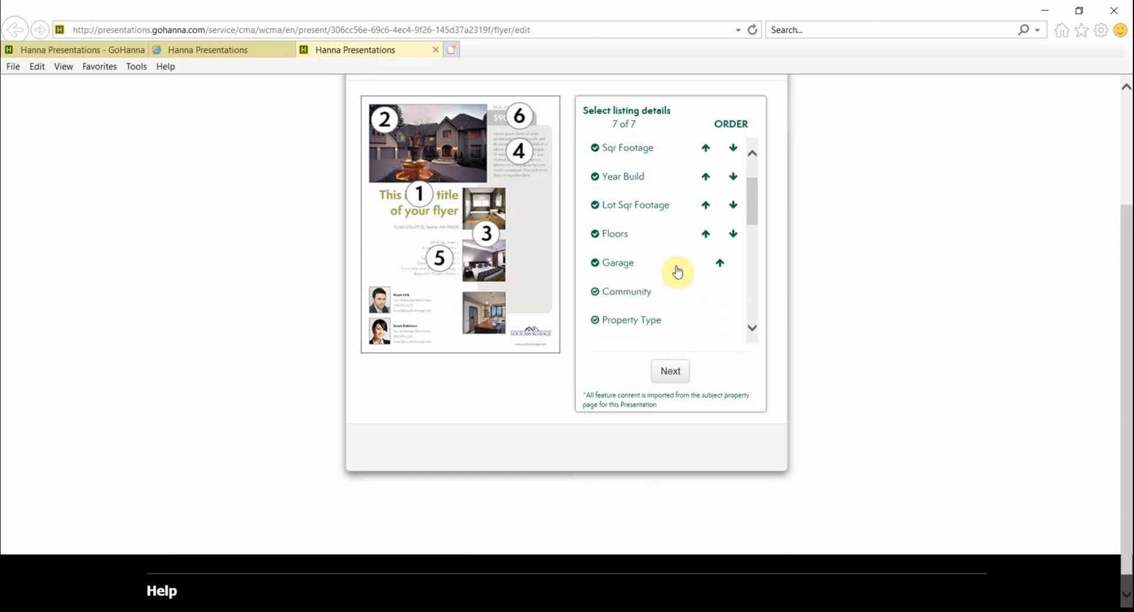
scroll(675, 260, "up", 2)
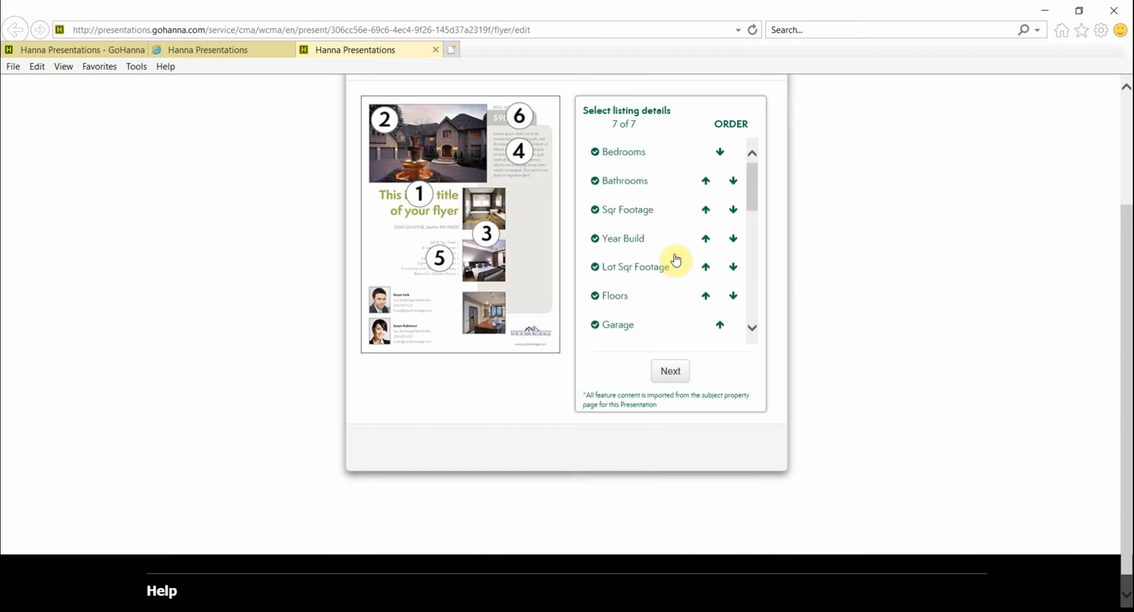
left_click(670, 371)
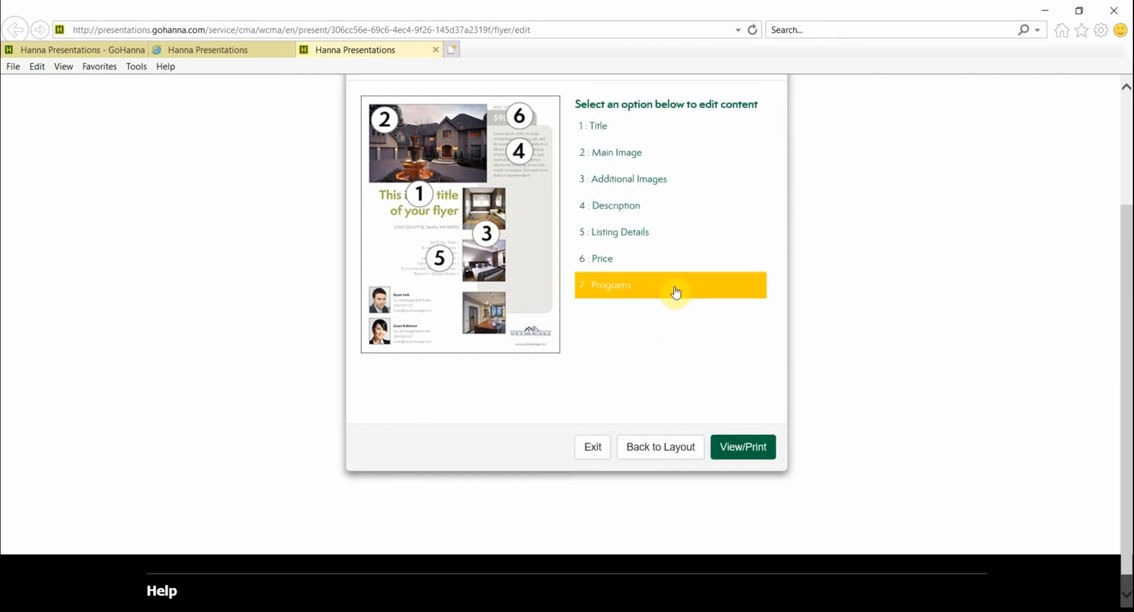
left_click(597, 261)
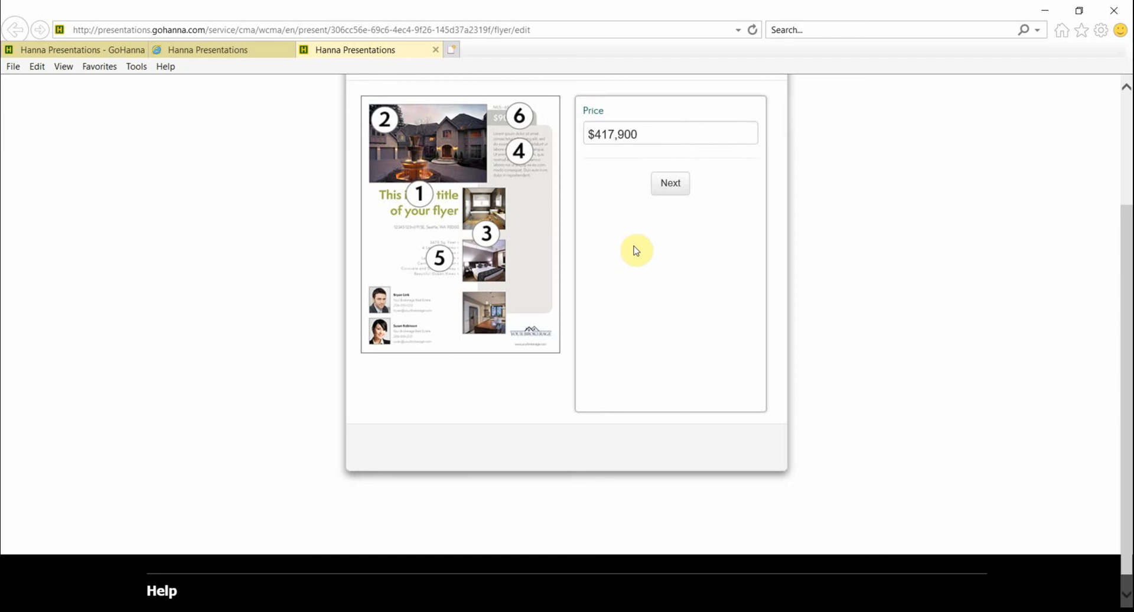
left_click(673, 188)
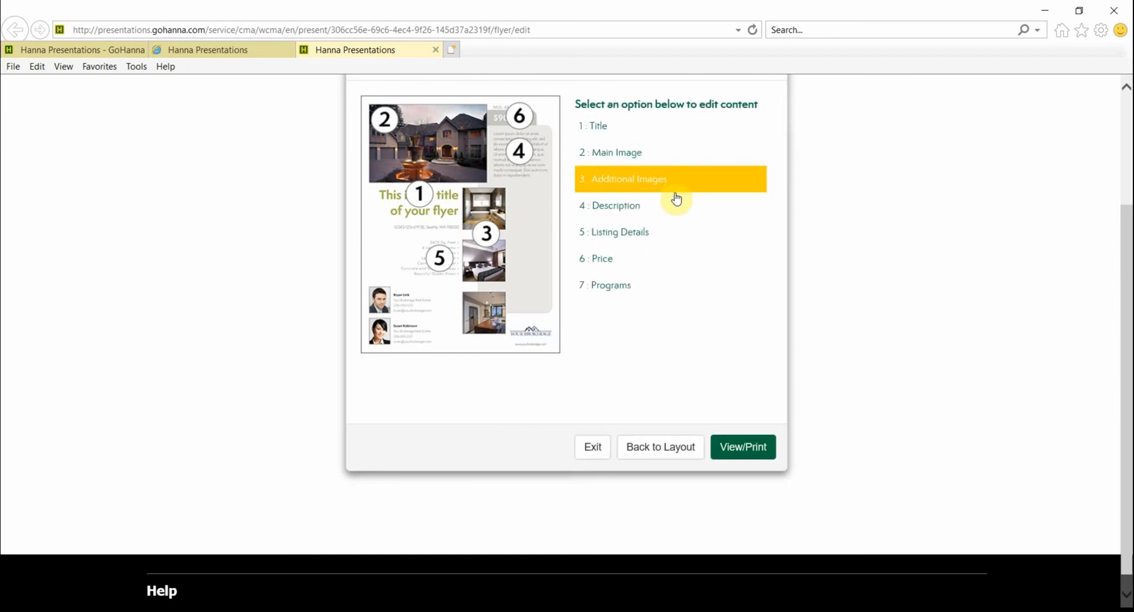
left_click(631, 288)
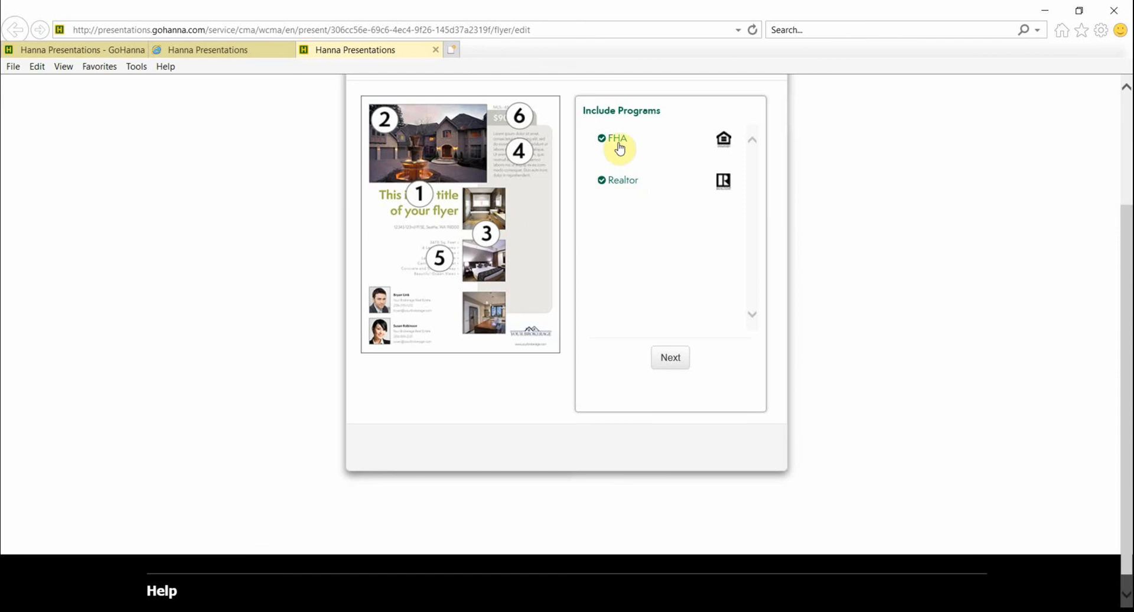
left_click(674, 360)
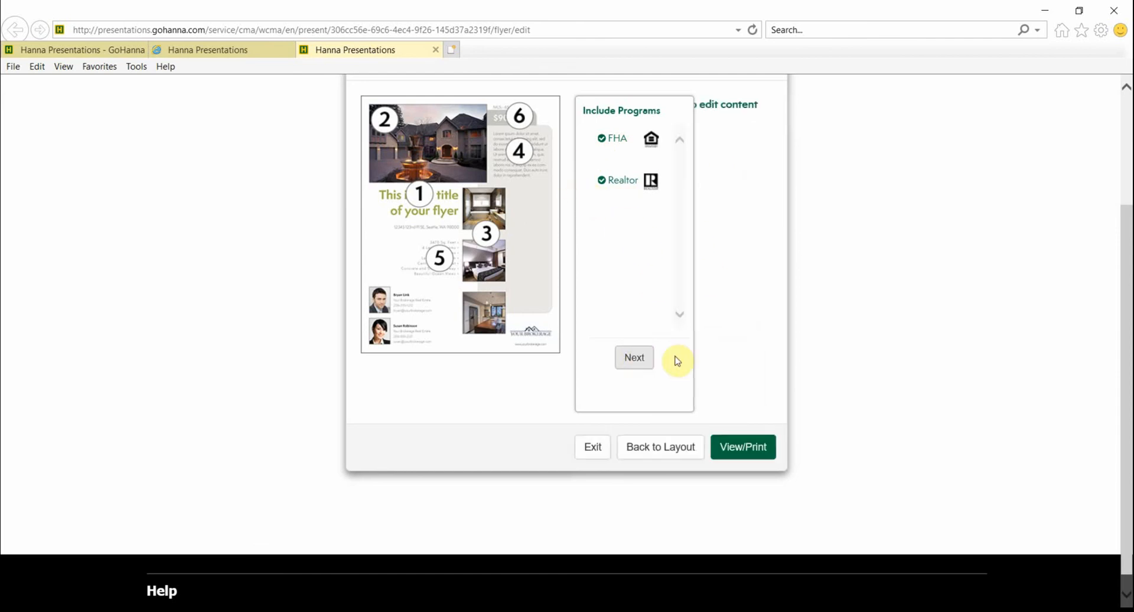
Step: Generate the flyer PDF and zoom Acrobat Reader out to 50% to show the whole page
left_click(746, 449)
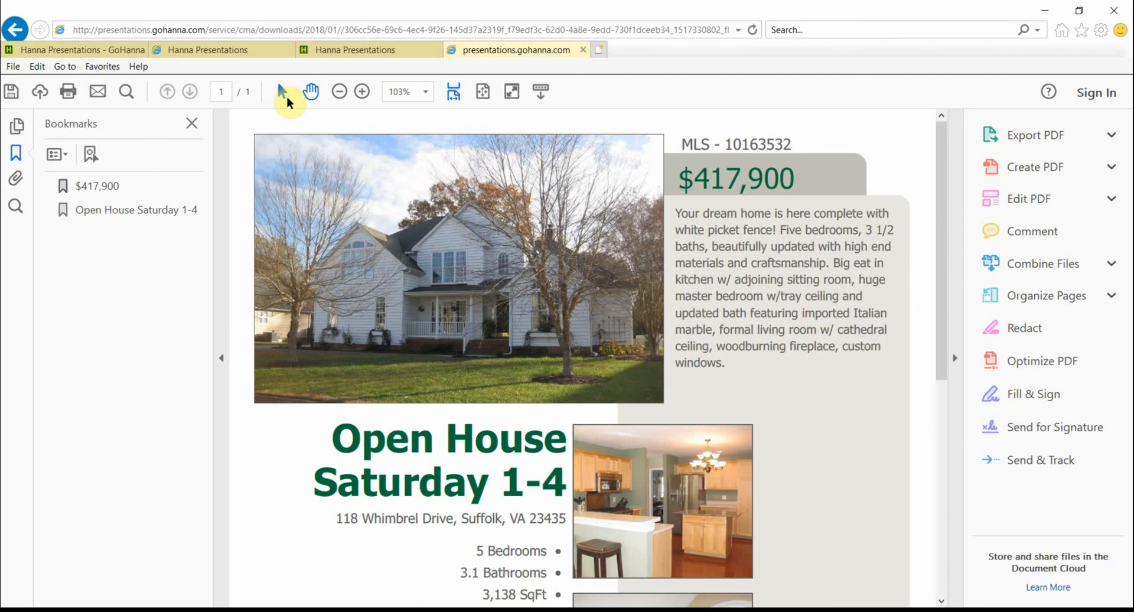
left_click(338, 92)
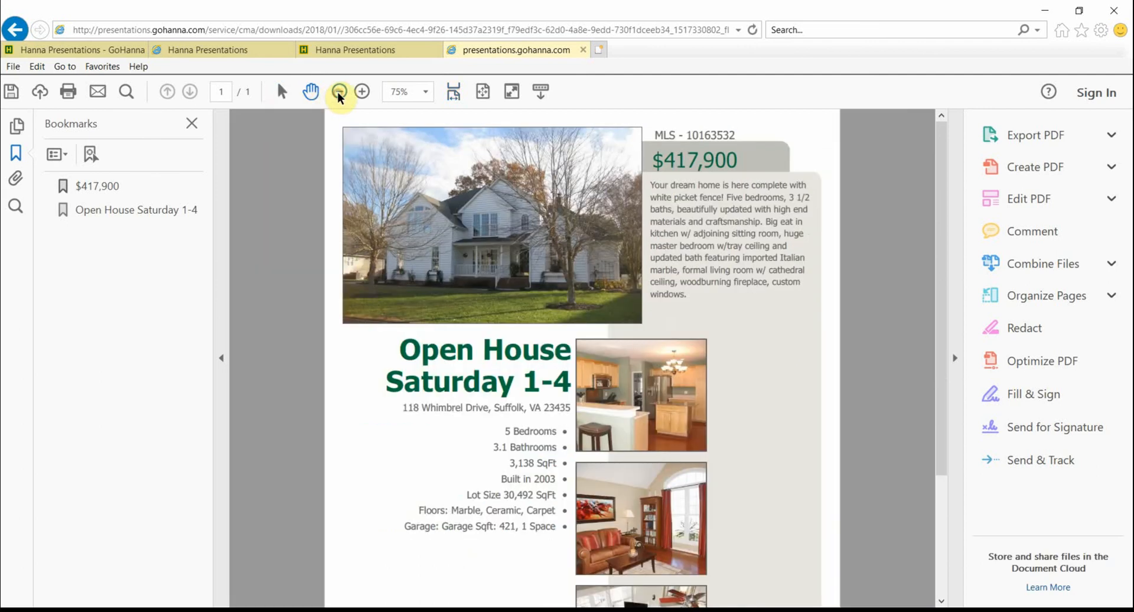
left_click(338, 92)
left_click(339, 92)
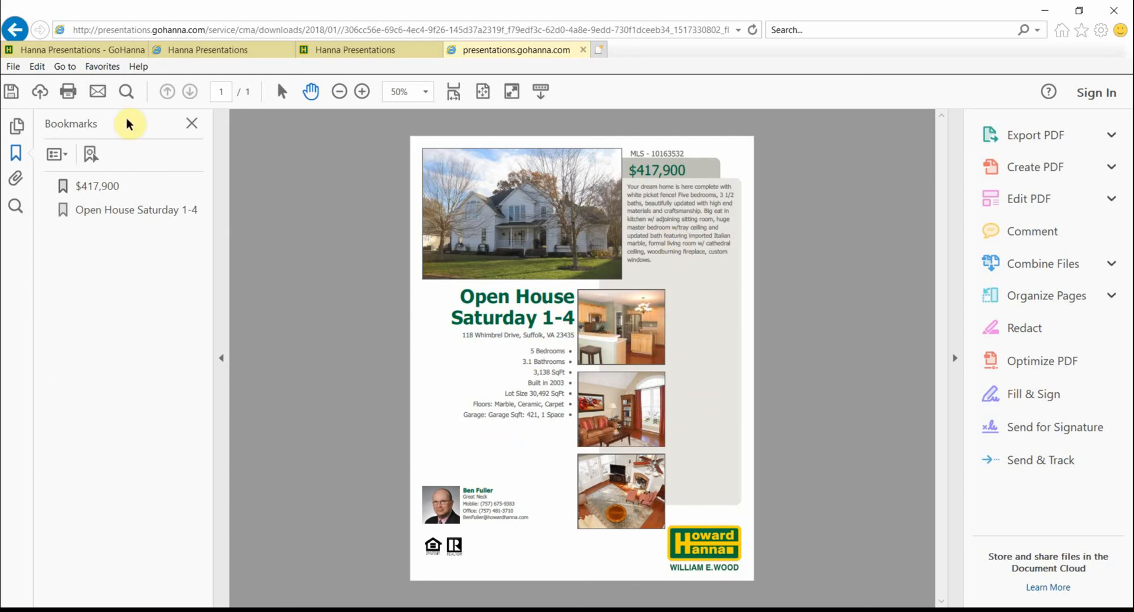
left_click(16, 70)
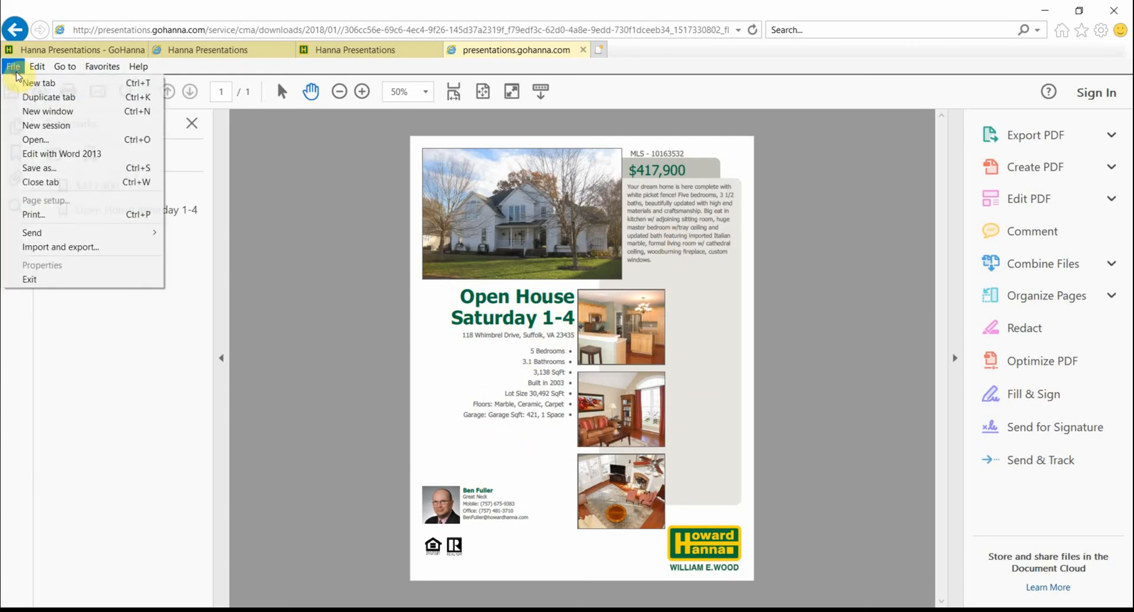